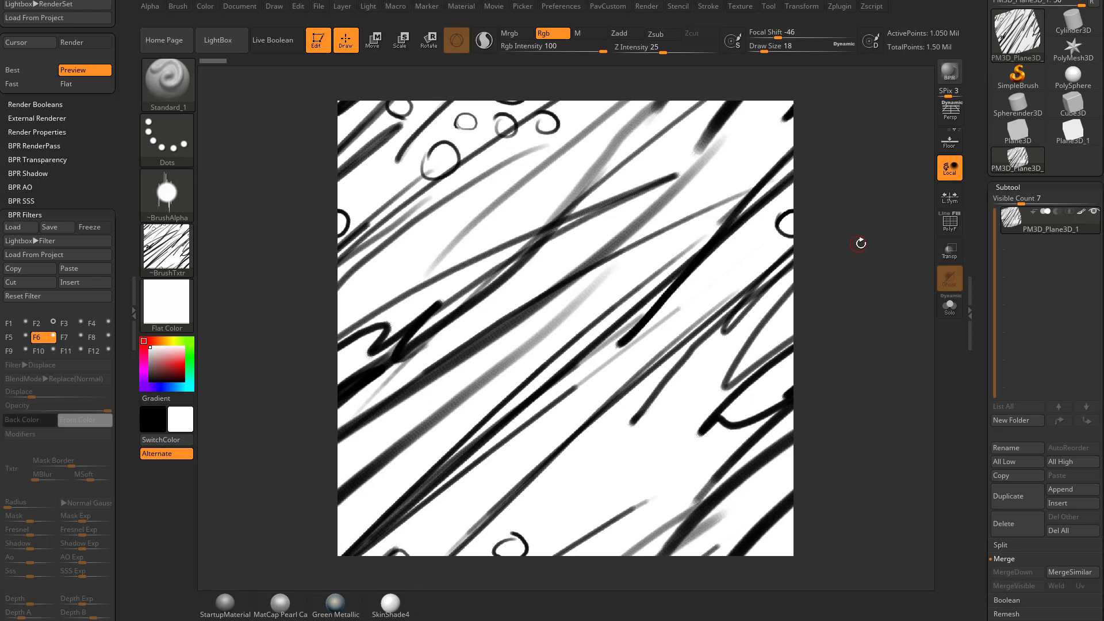
- Load the QS_3118.ZPR quick-save project from LightBox without saving the current canvas
key(comma)
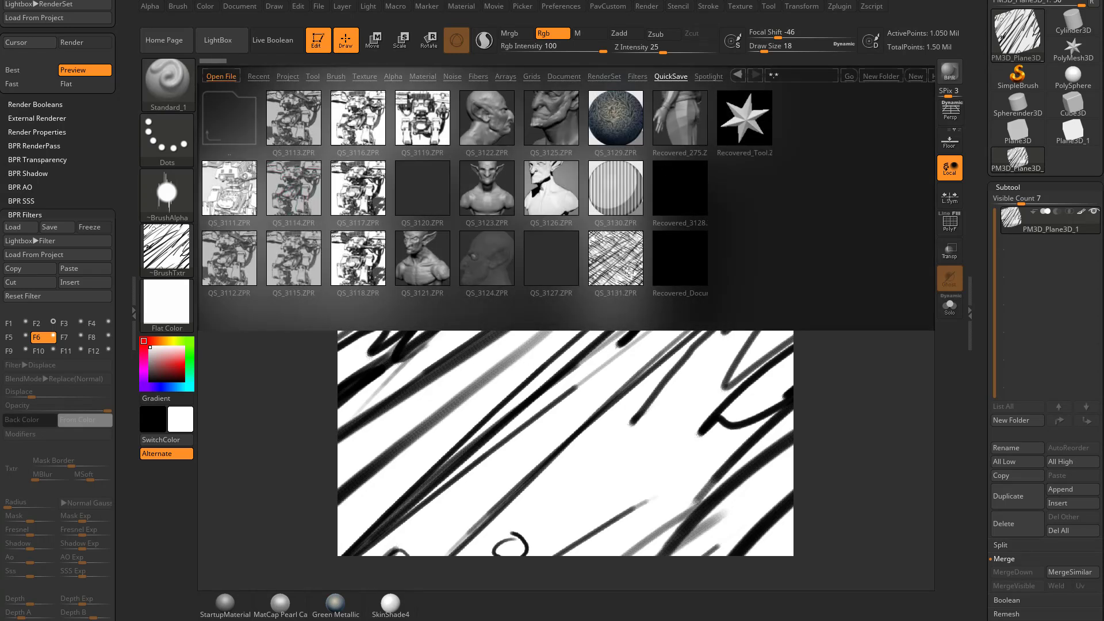
double_click(362, 249)
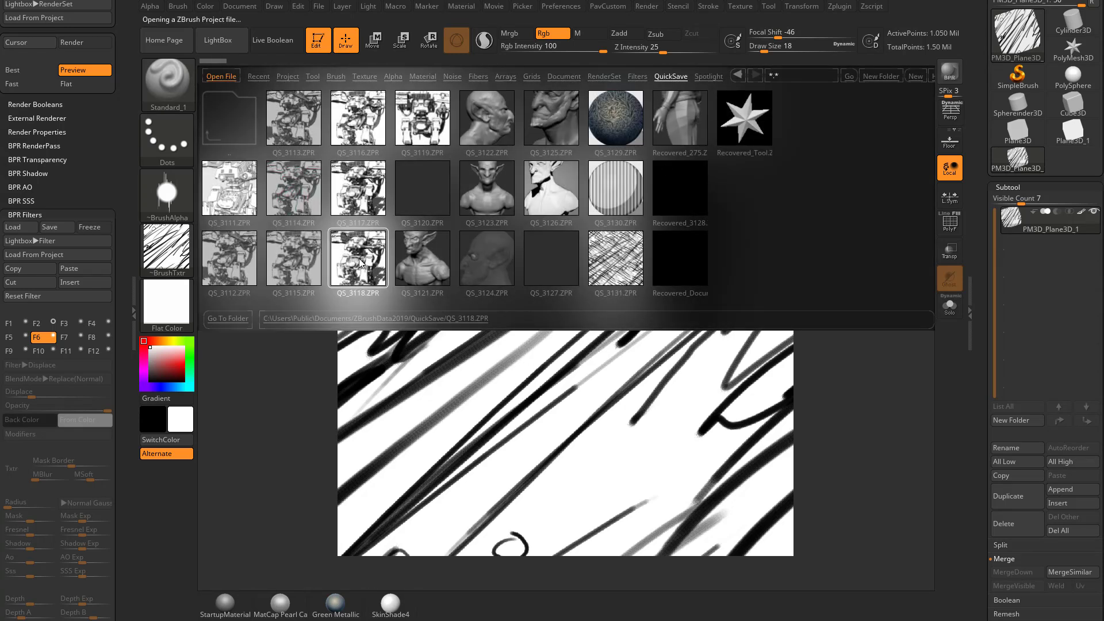
click(578, 280)
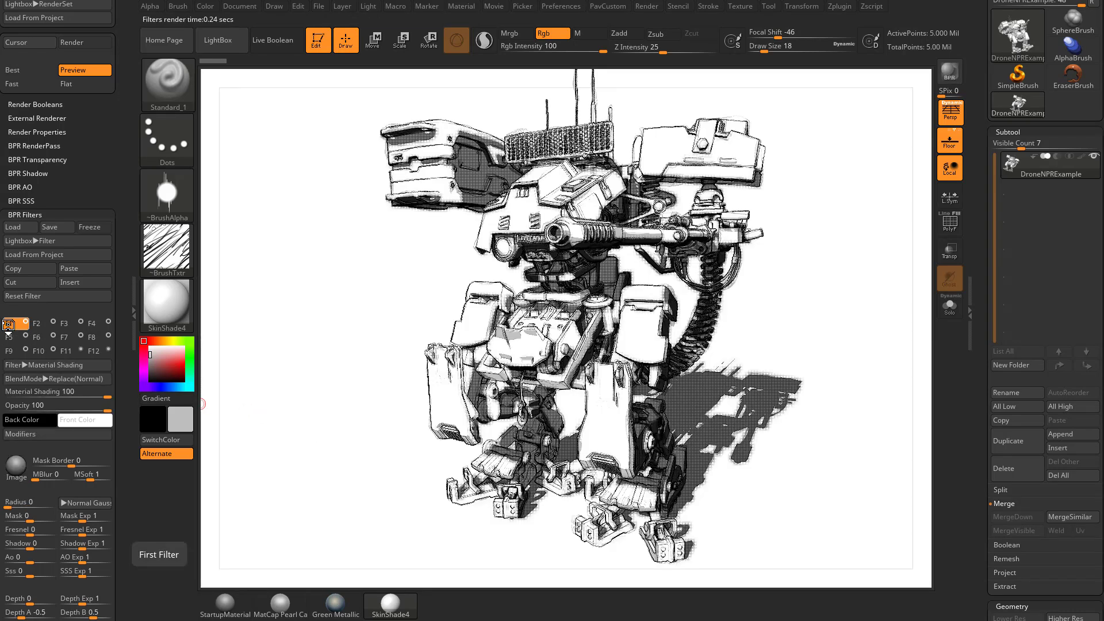
- Compare filters F1–F4: Material Shading, Saturation, Flat Shading and Outline Edge, toggling each off and on
click(10, 324)
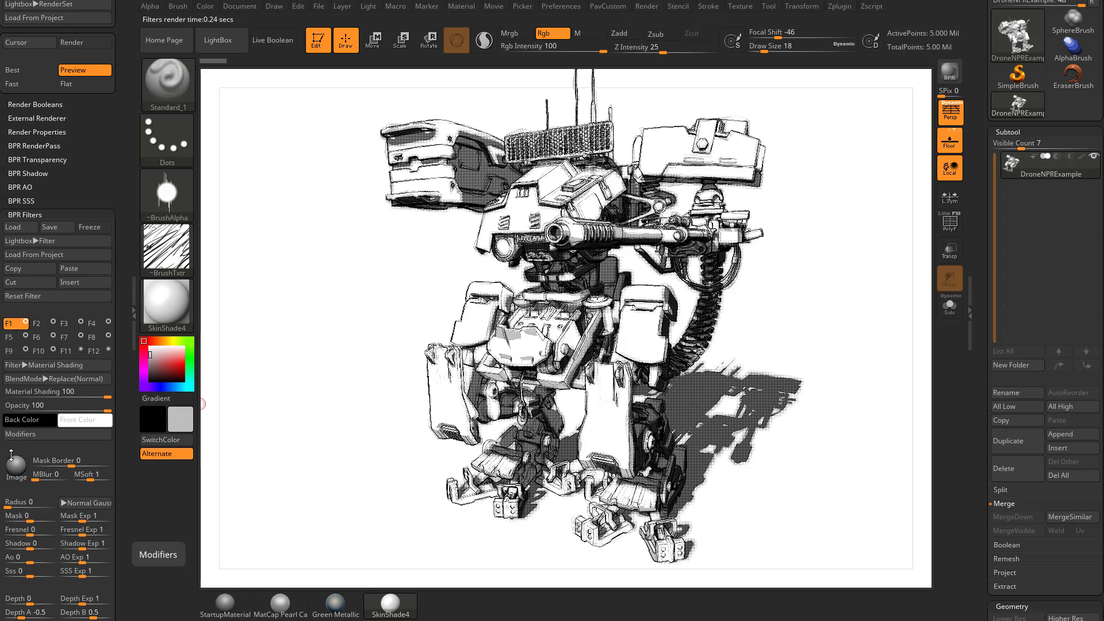
mouse_move(15, 473)
click(45, 324)
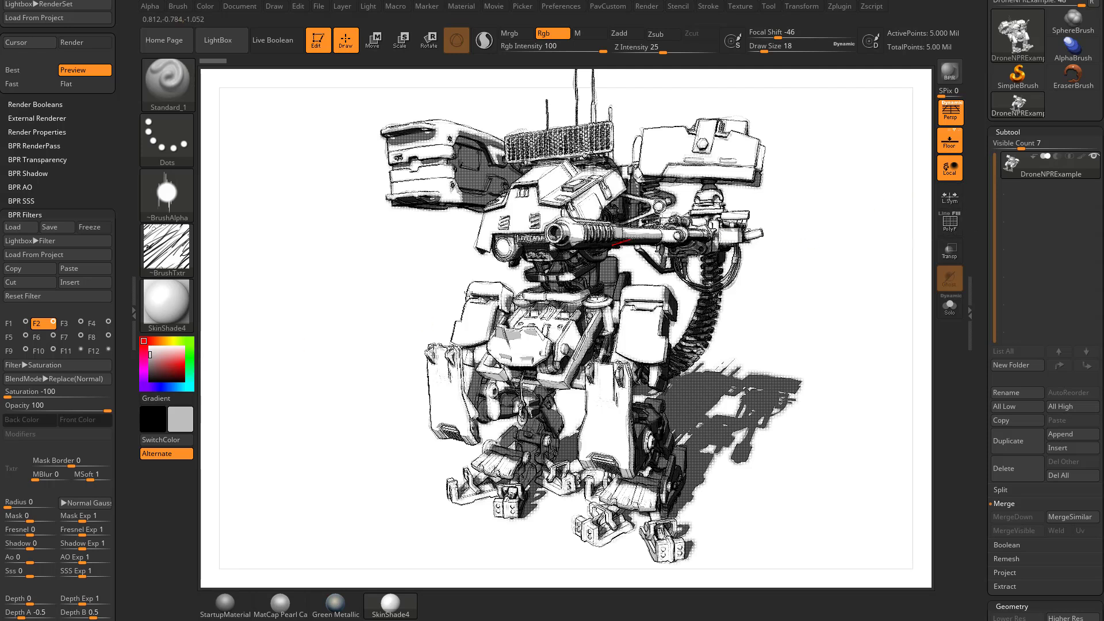
click(65, 325)
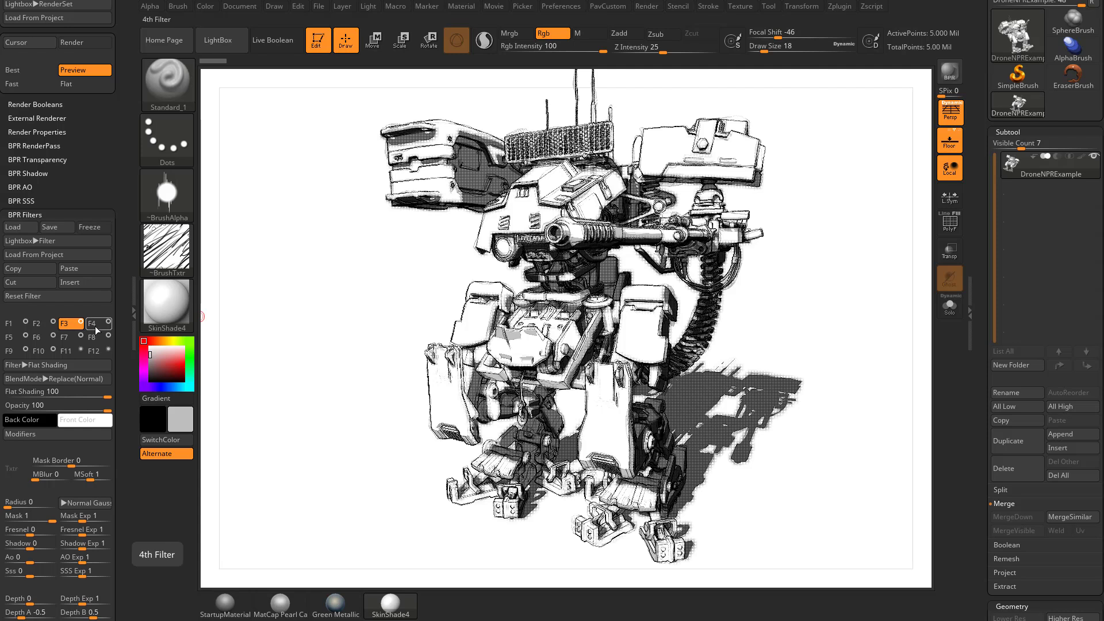
click(81, 323)
click(82, 324)
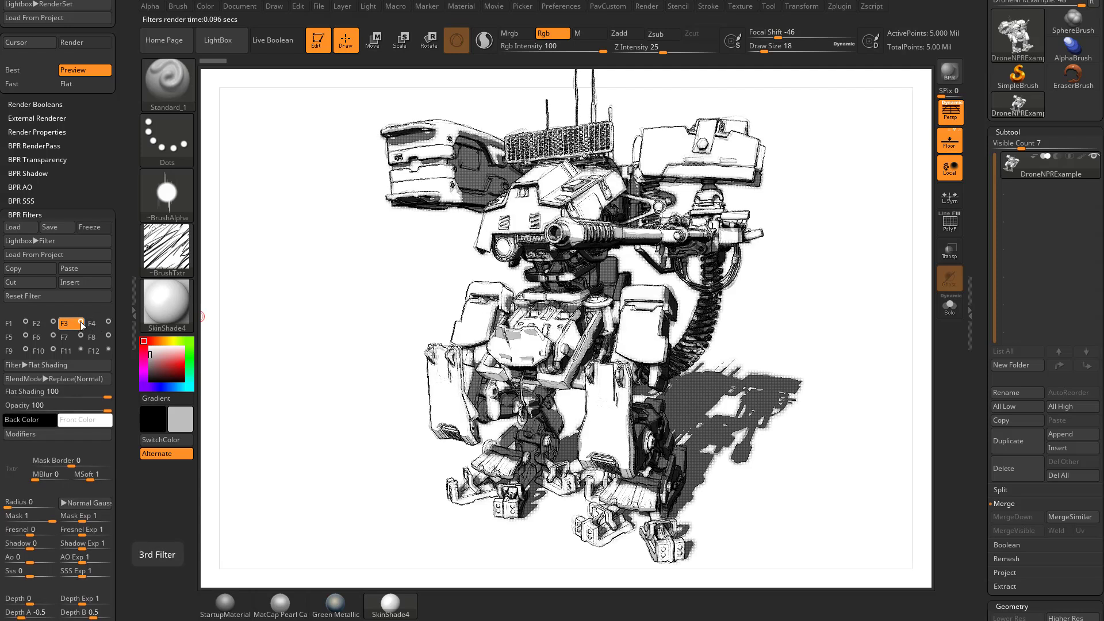
click(82, 323)
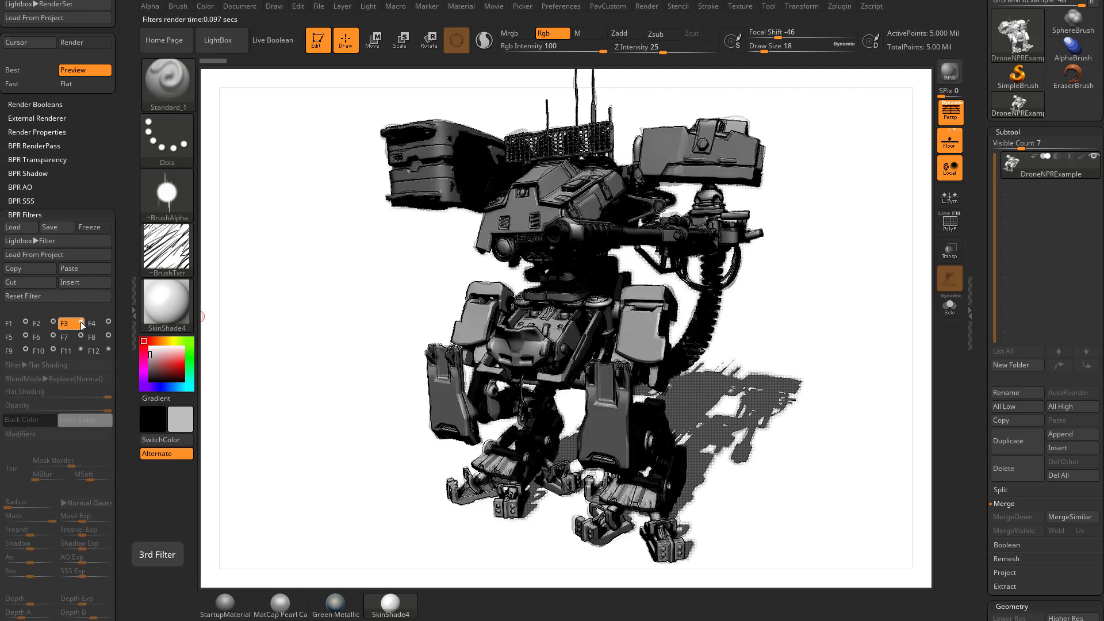
click(82, 323)
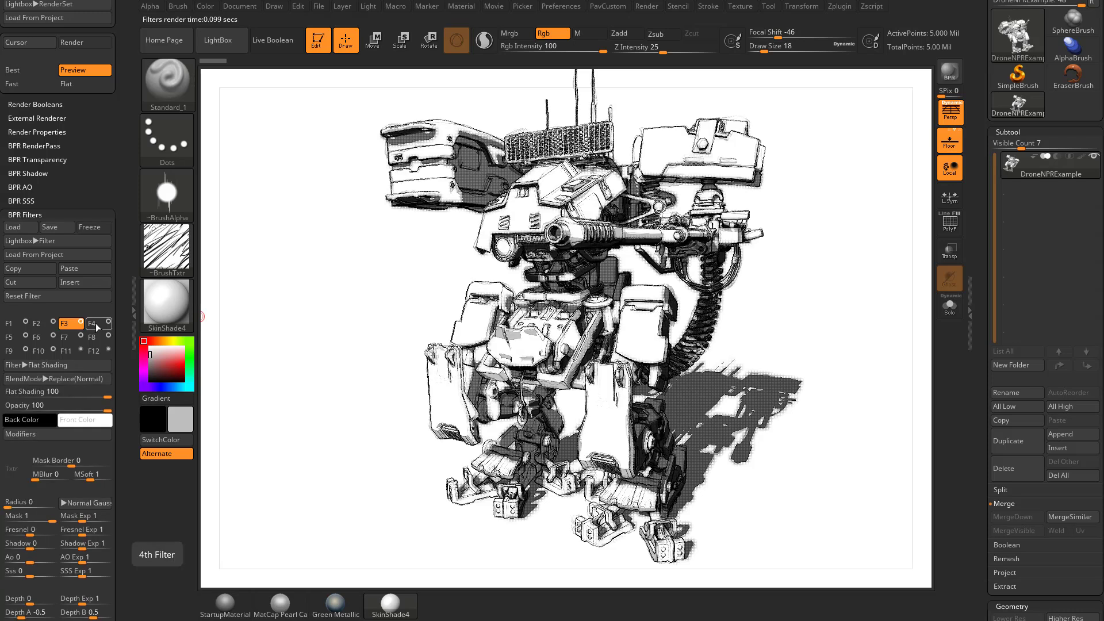
click(98, 324)
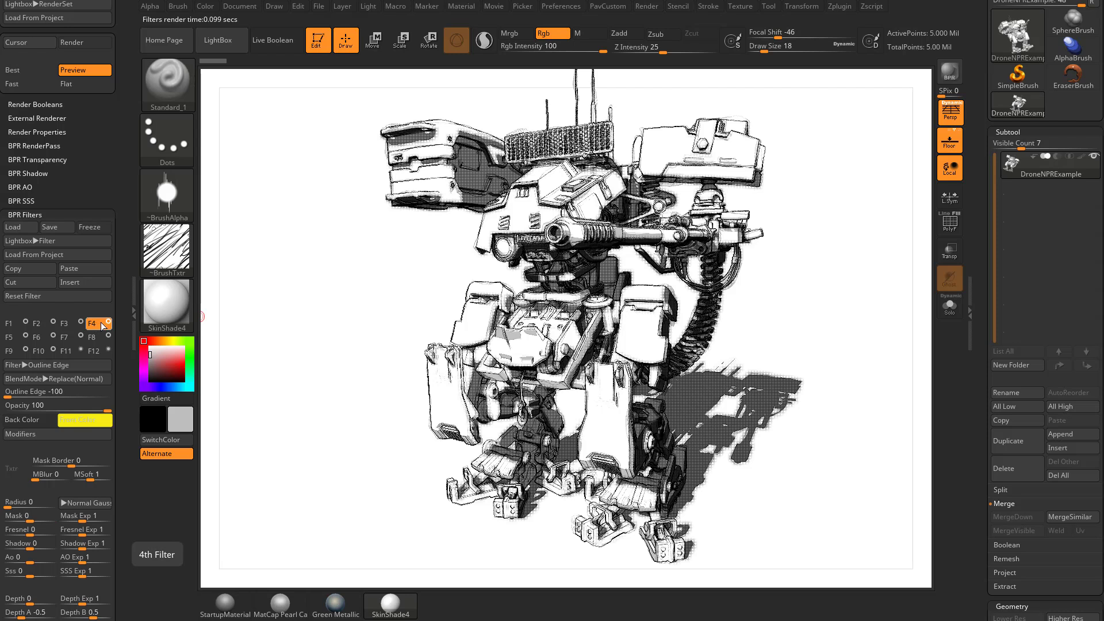
click(109, 324)
- Toggle the Displace Darken, Displace Lighten and Sharpen filters (F5–F7) off and on to compare
click(14, 337)
click(25, 334)
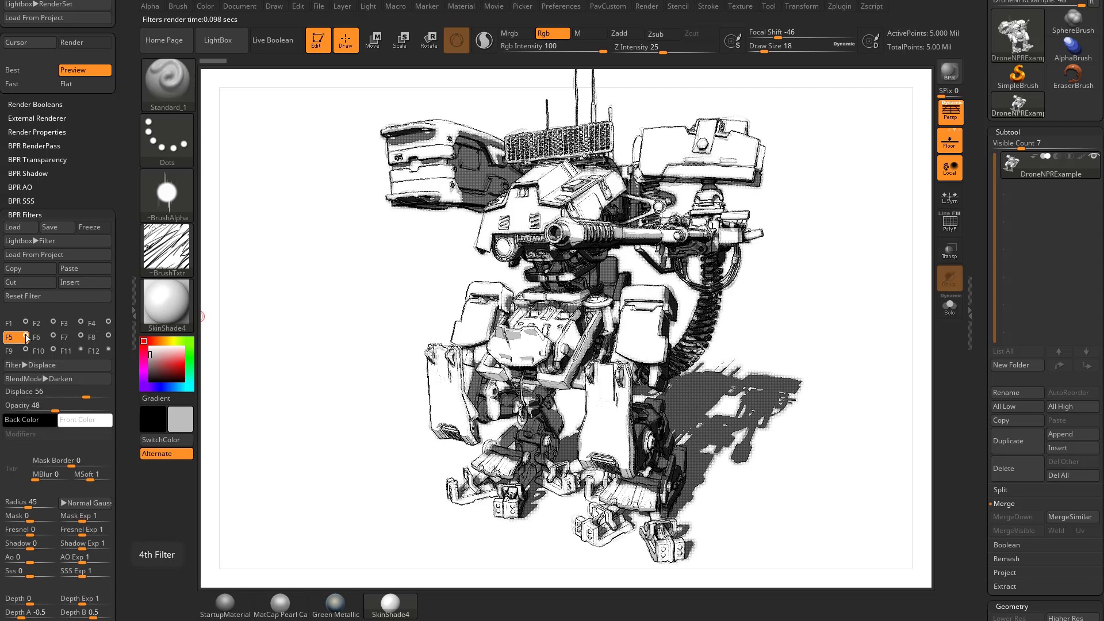
click(25, 335)
click(41, 339)
click(54, 336)
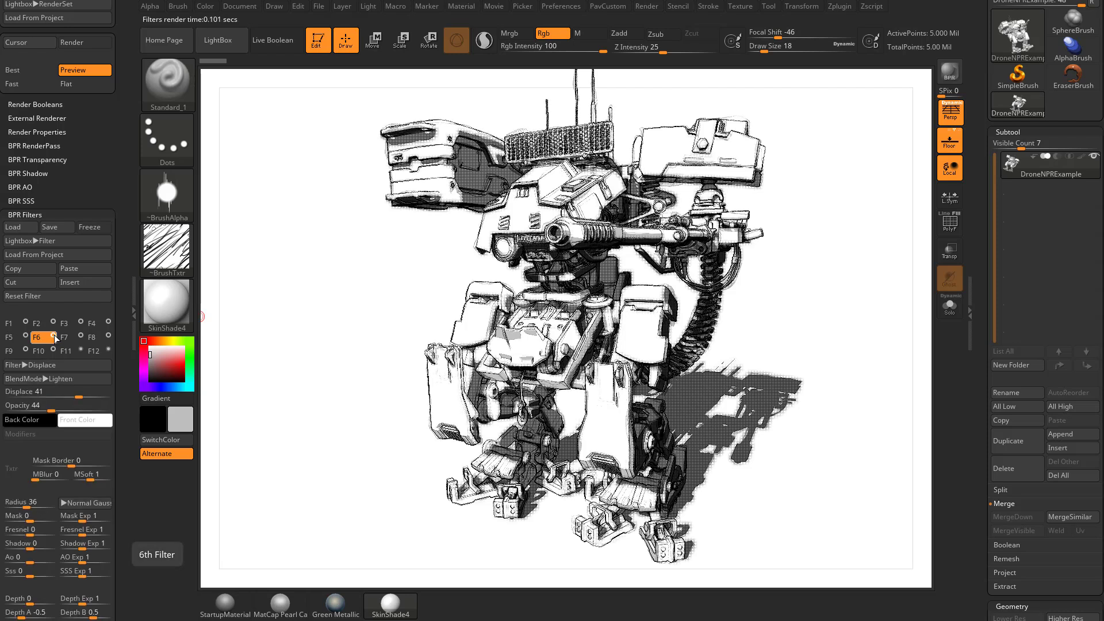
click(54, 335)
click(53, 335)
click(67, 339)
click(80, 335)
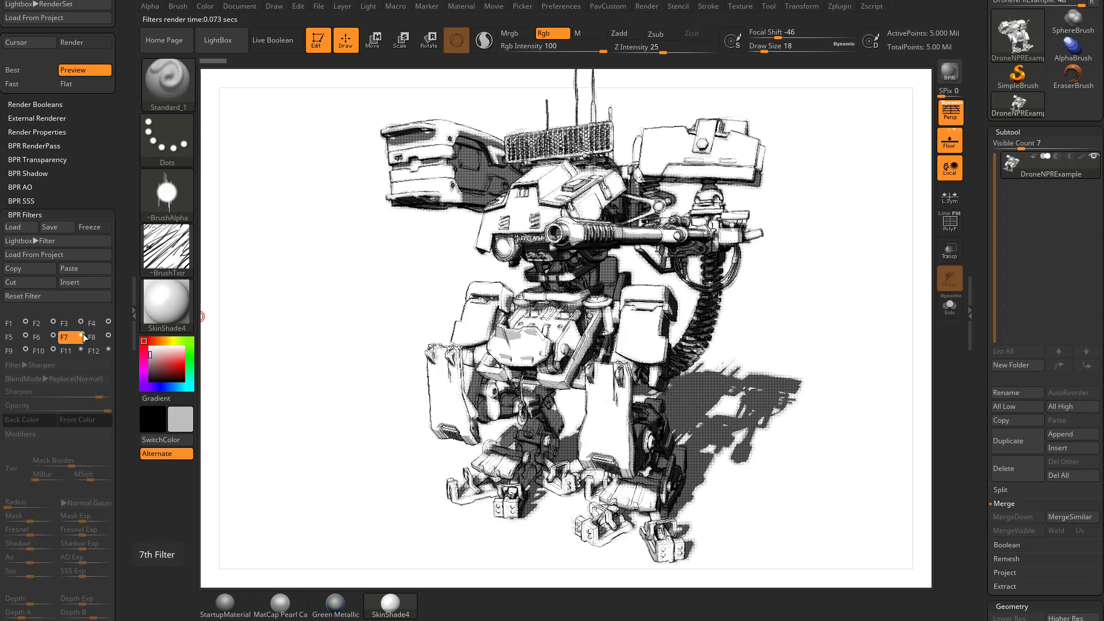
click(80, 335)
- Compare the Orton, Contrast User Color and Screentone Dots filters, leaving Screentone Dots on
click(95, 341)
click(109, 337)
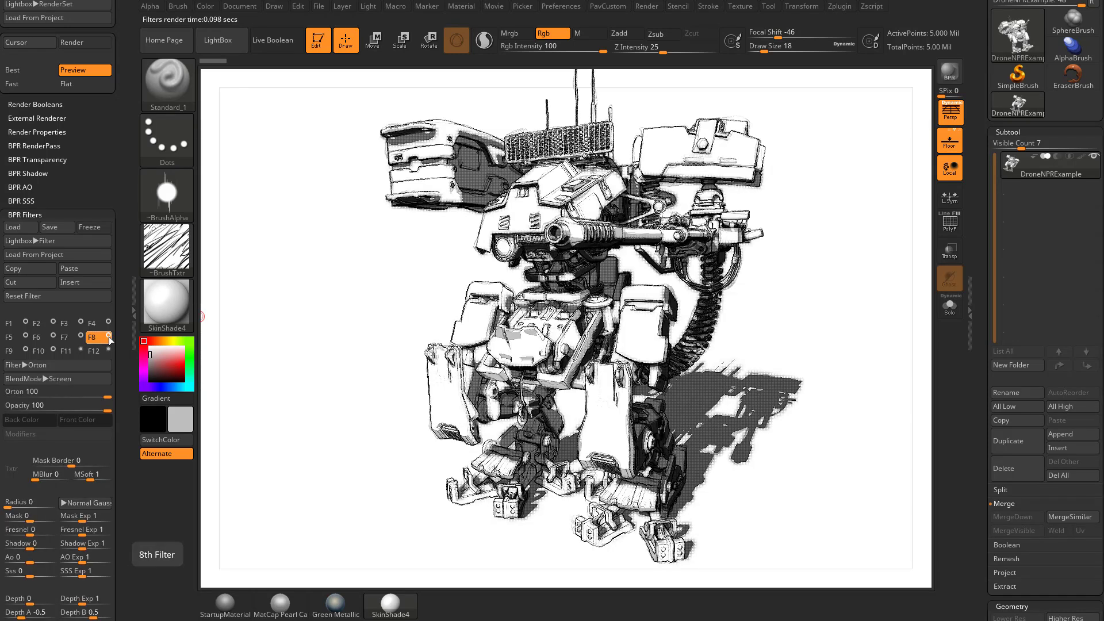
click(14, 351)
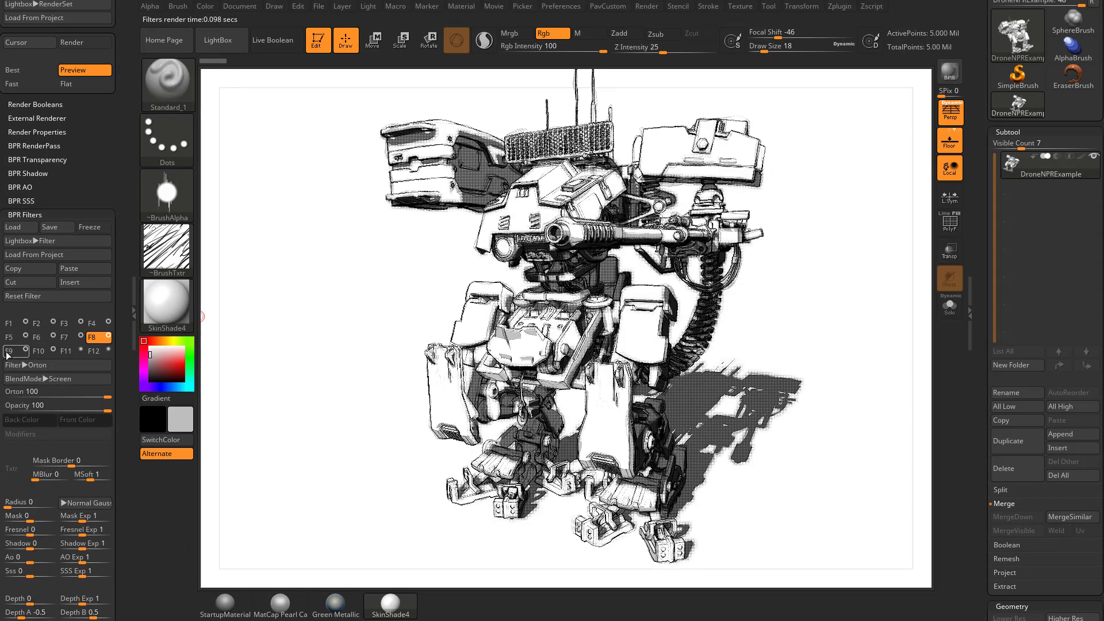
click(25, 349)
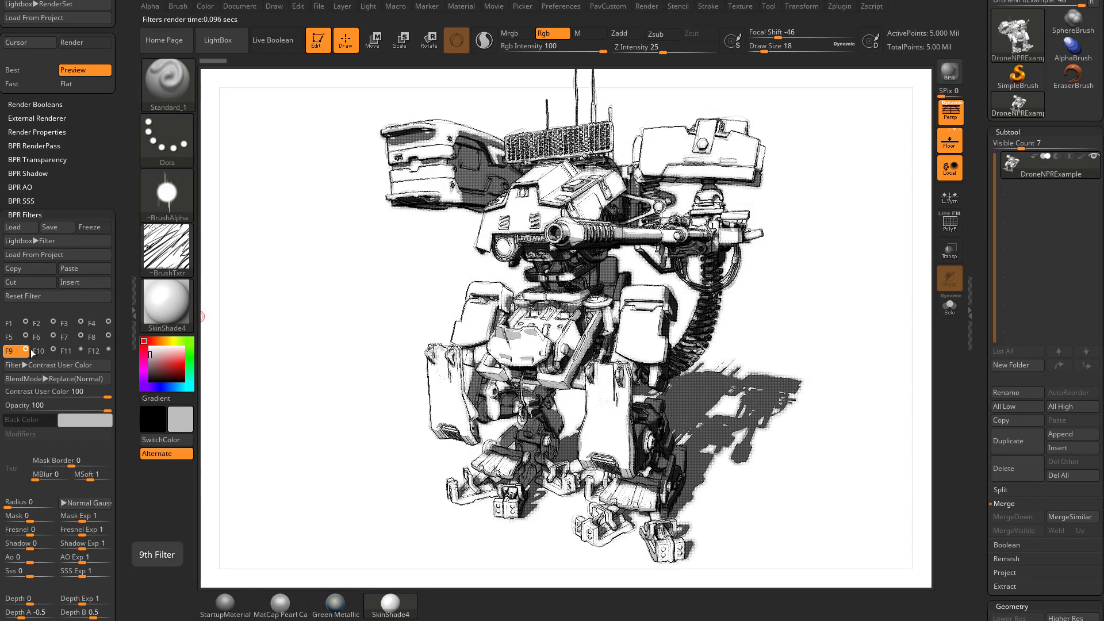
click(40, 351)
click(55, 350)
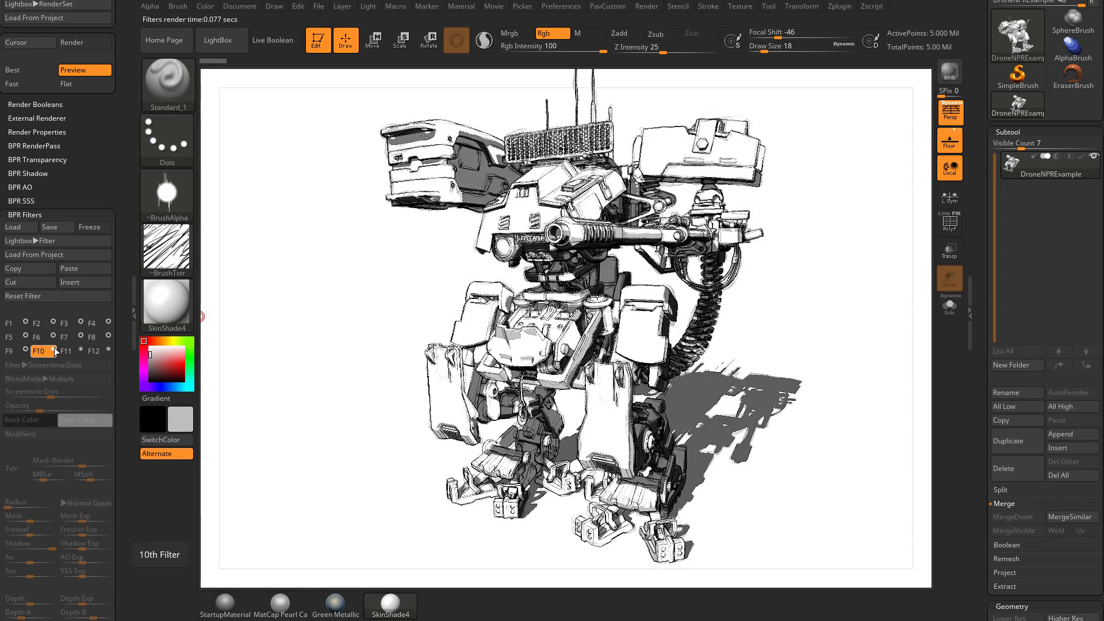
click(55, 350)
click(55, 351)
click(55, 350)
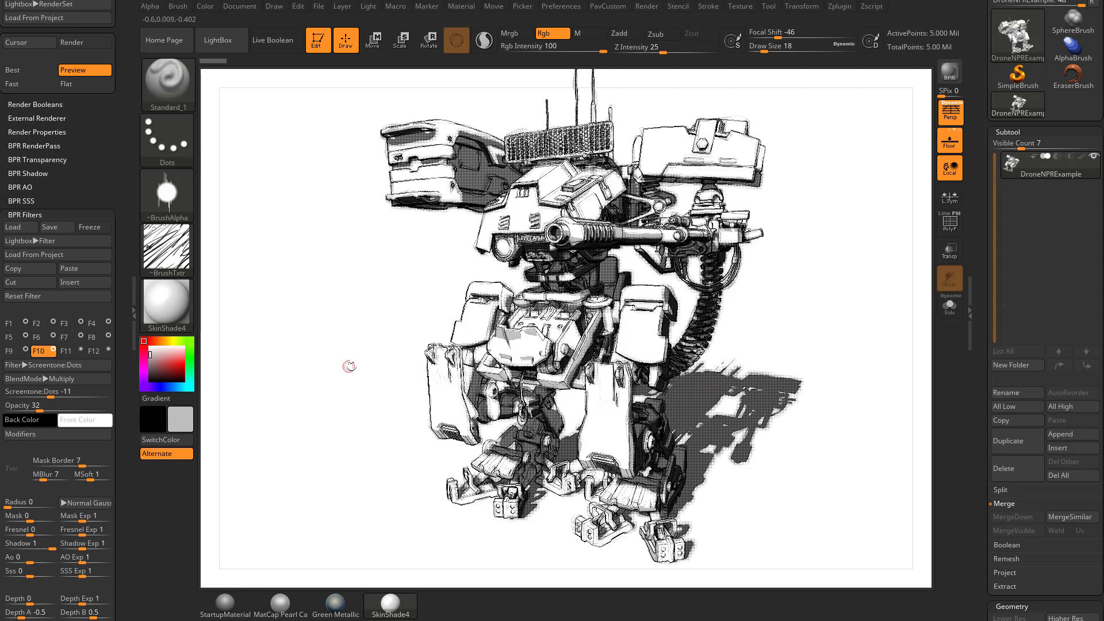
- Disable the Screentone Dots, Contrast User Color and Orton filters, then select the Sharpen filter F7
click(53, 349)
click(13, 351)
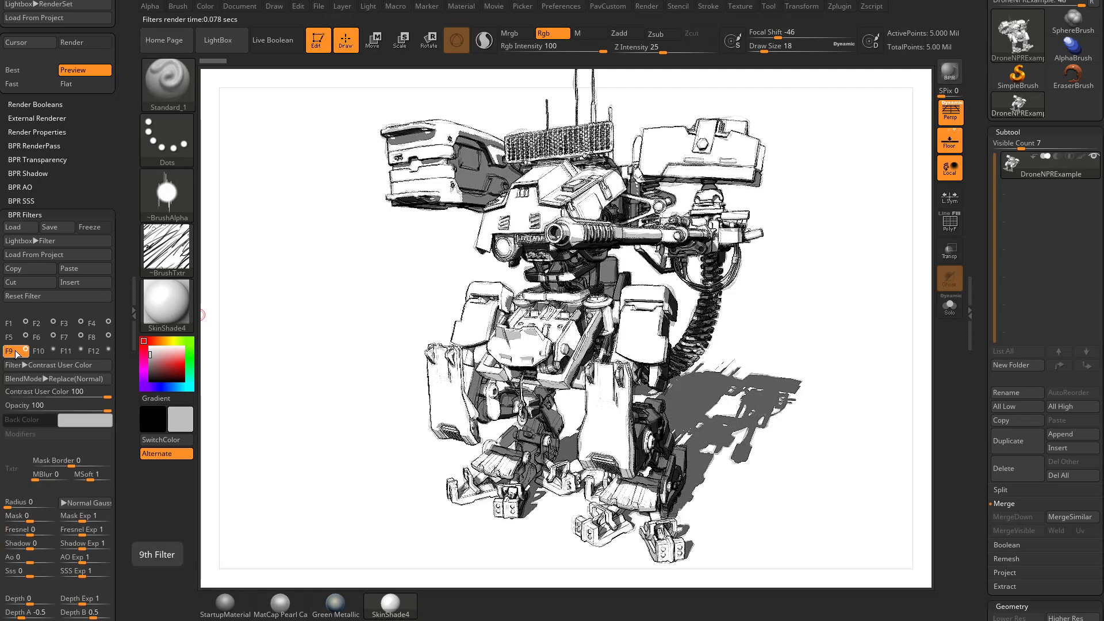
click(26, 350)
click(108, 338)
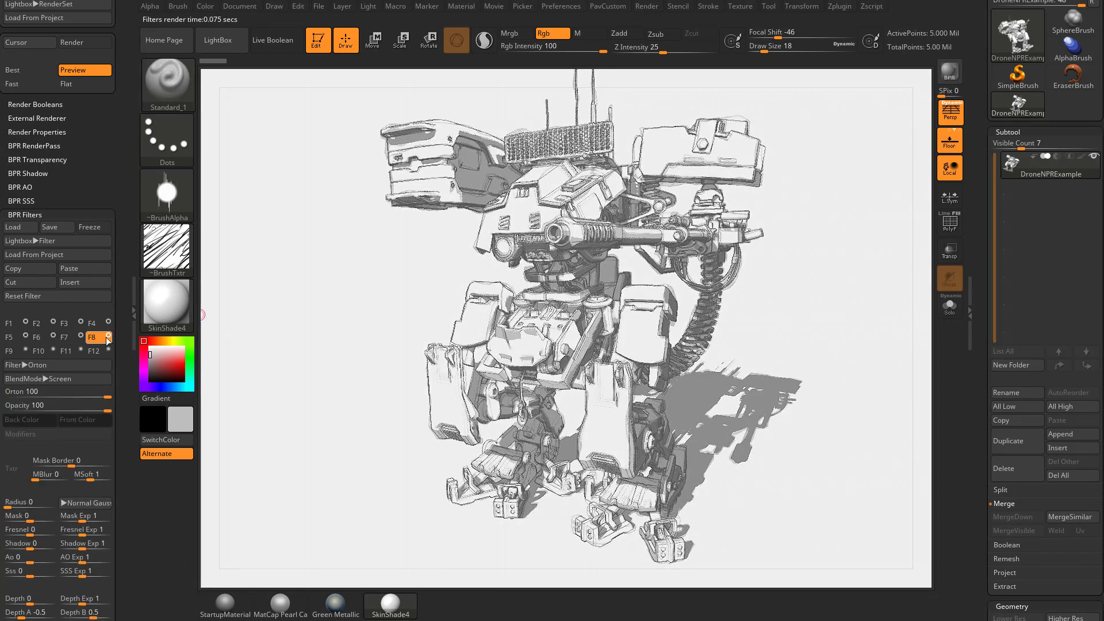
click(106, 336)
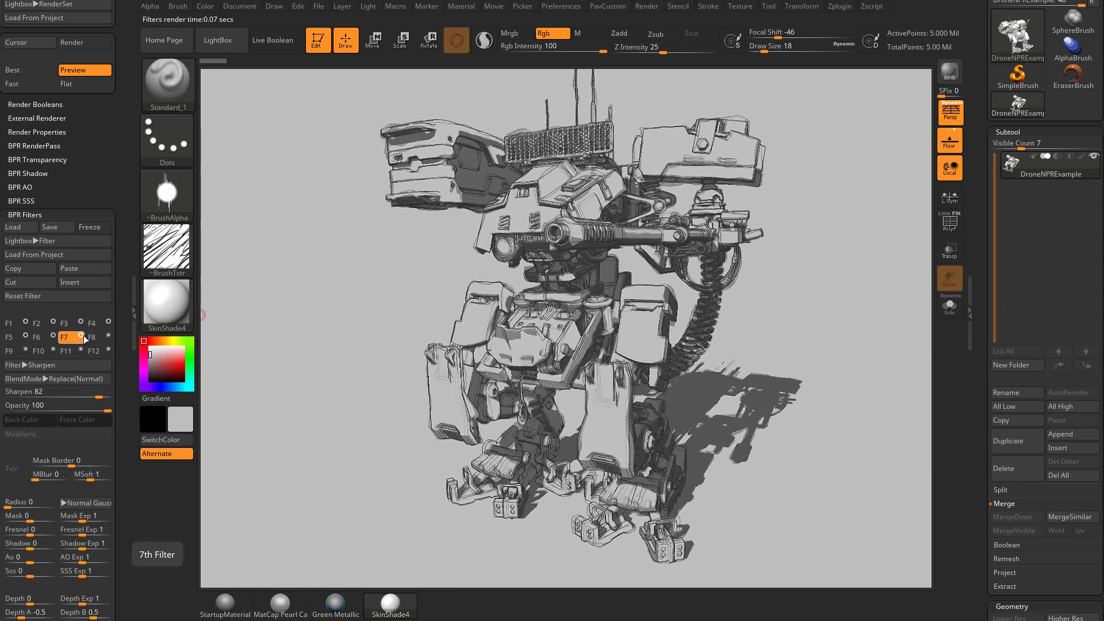
click(68, 338)
click(41, 340)
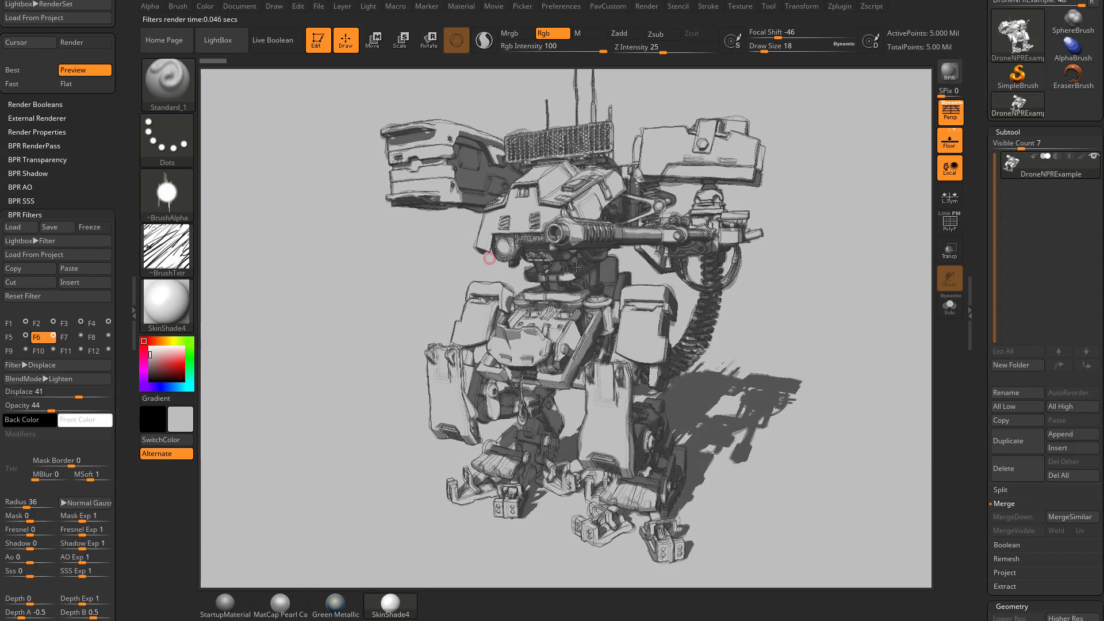
click(72, 338)
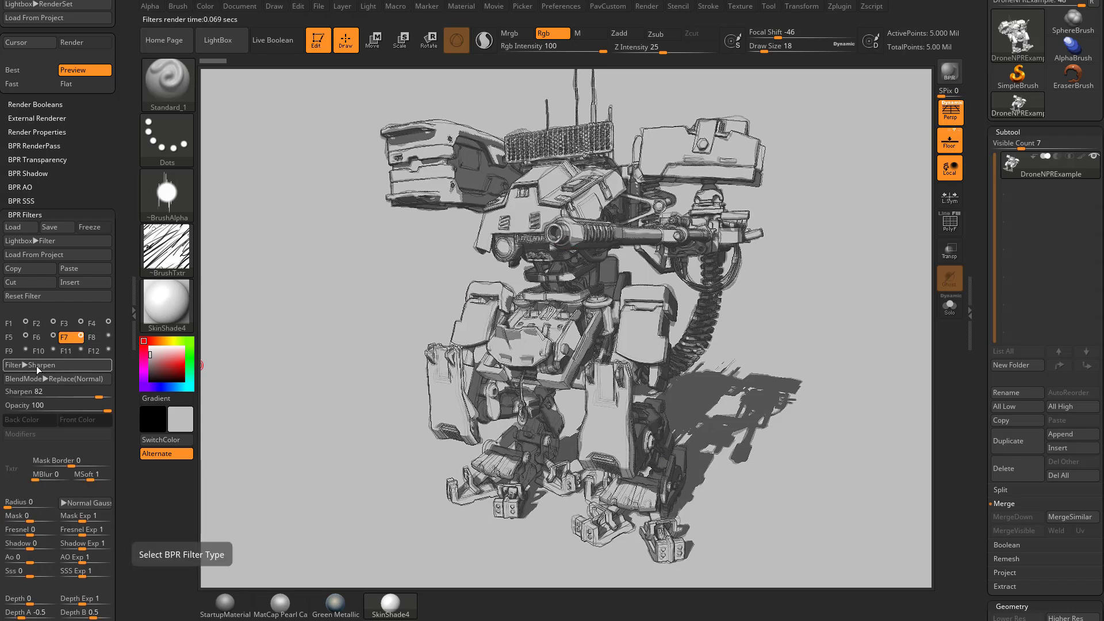
- Change filter F7 from Sharpen to Overpaint Color with strength 76
click(36, 366)
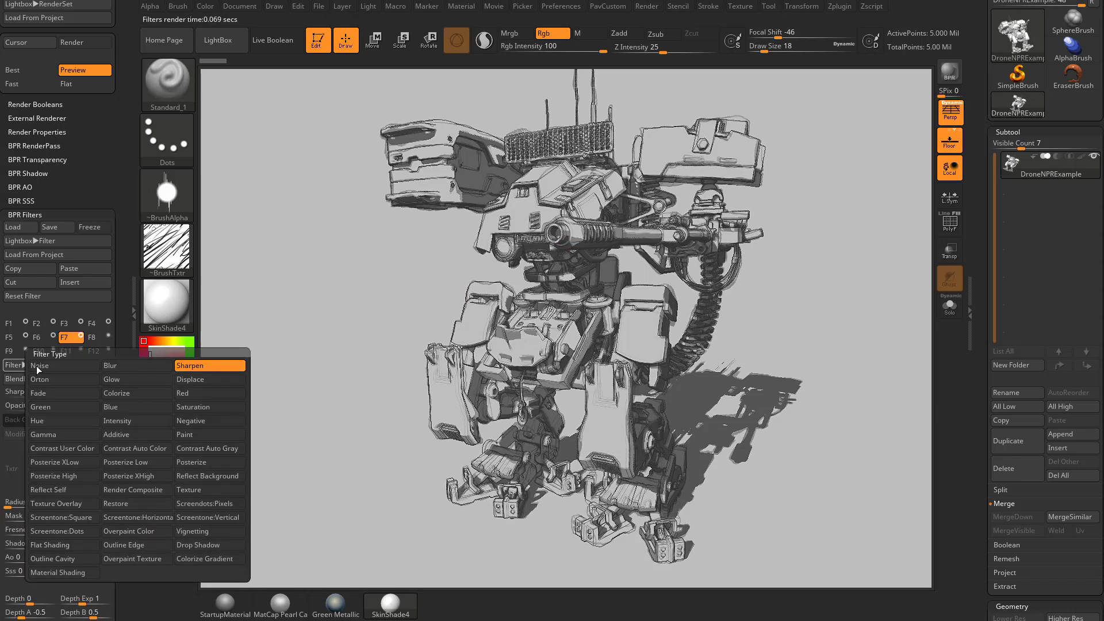
click(150, 533)
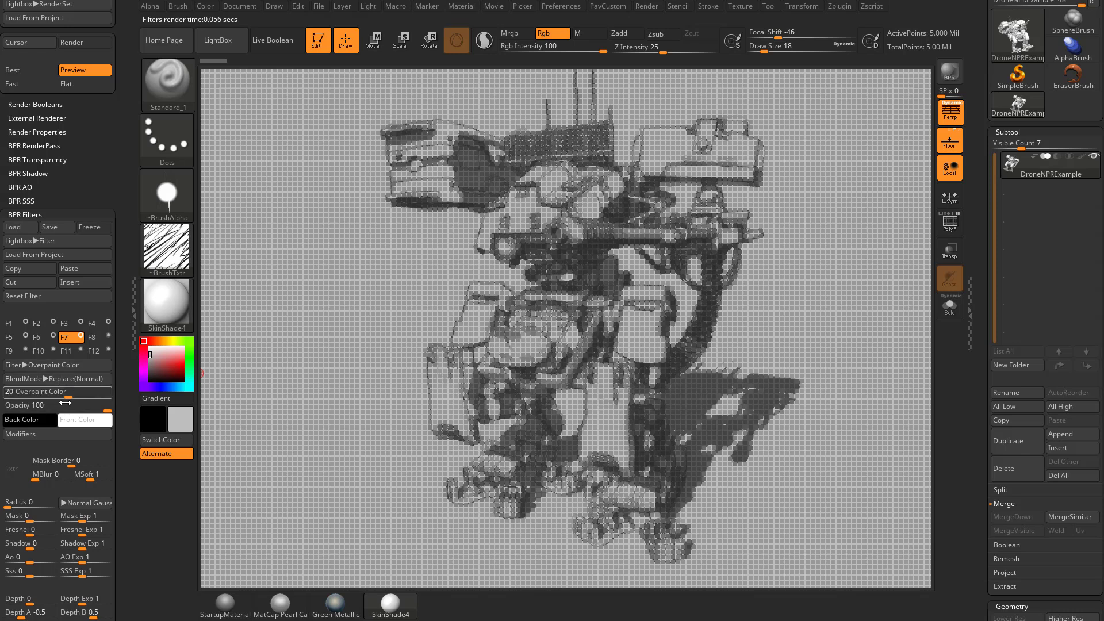
drag(77, 398, 96, 394)
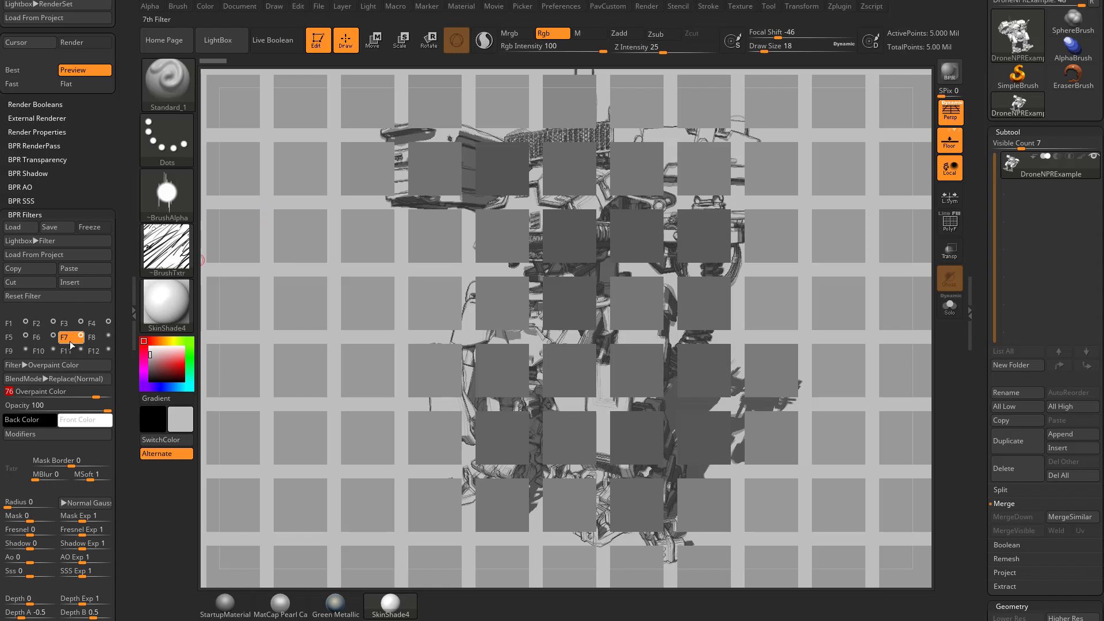
- Set the Overpaint modifiers to Adjust Intensity 0, Width 1 and Height 1
click(44, 432)
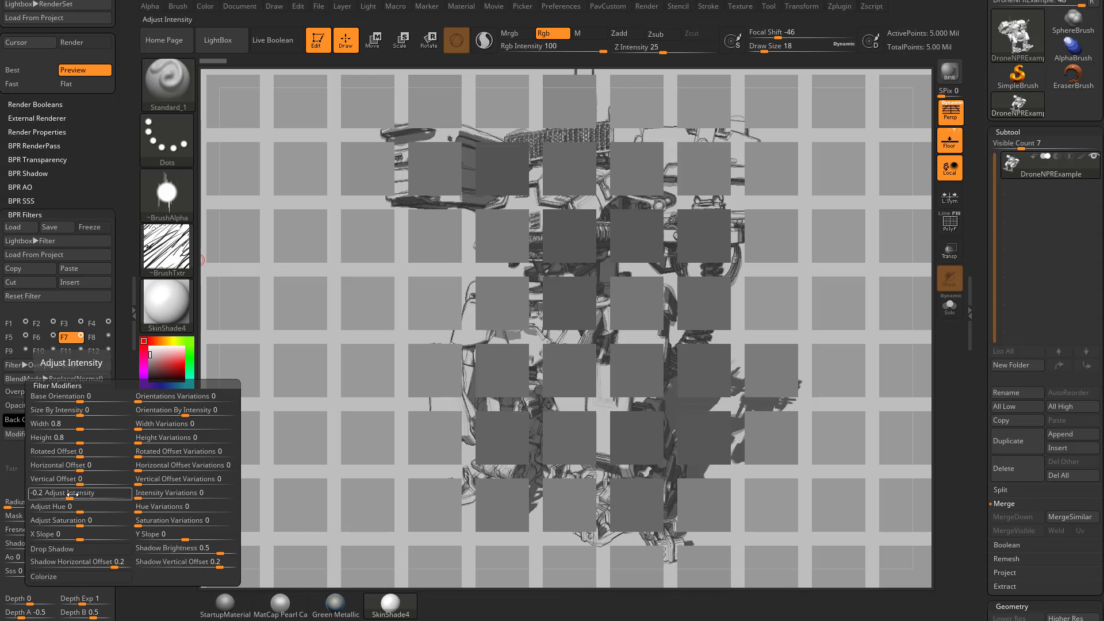
drag(72, 495, 75, 494)
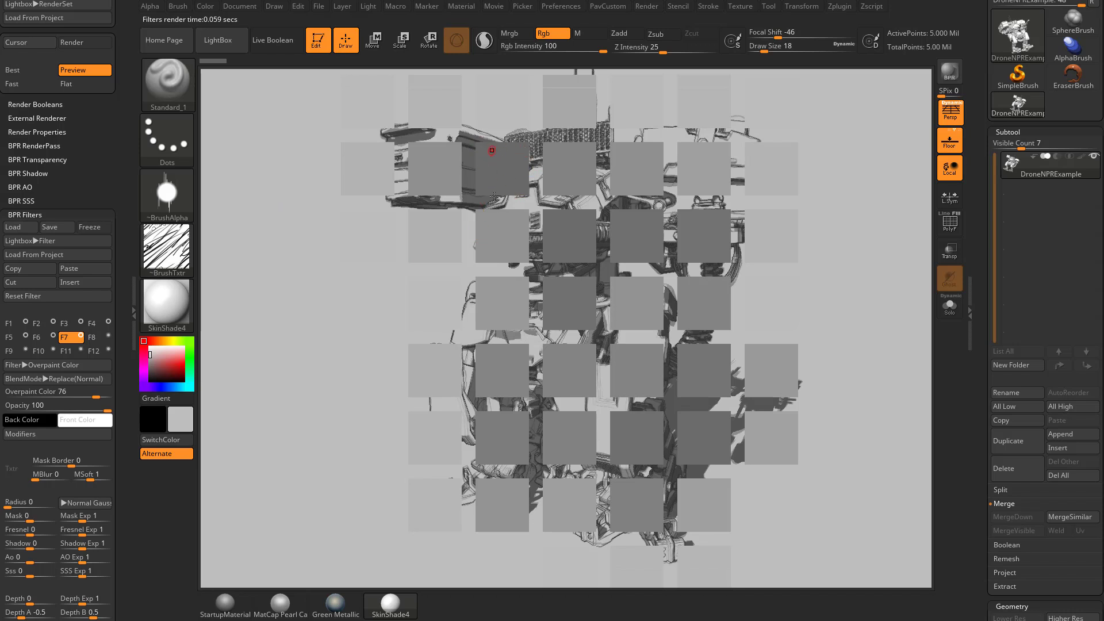
click(37, 436)
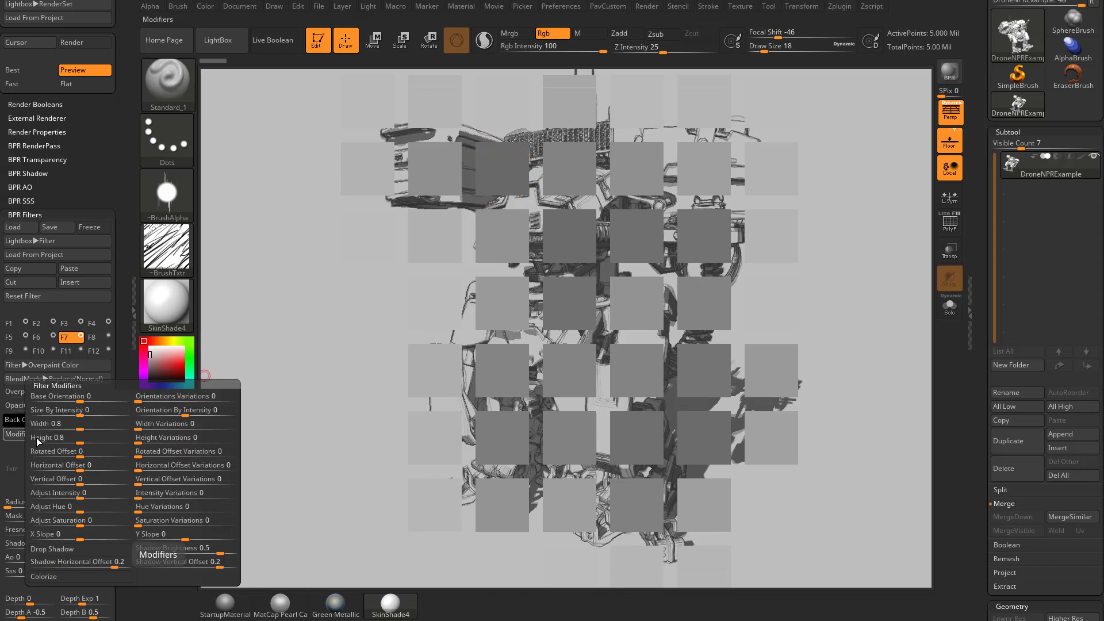
click(82, 428)
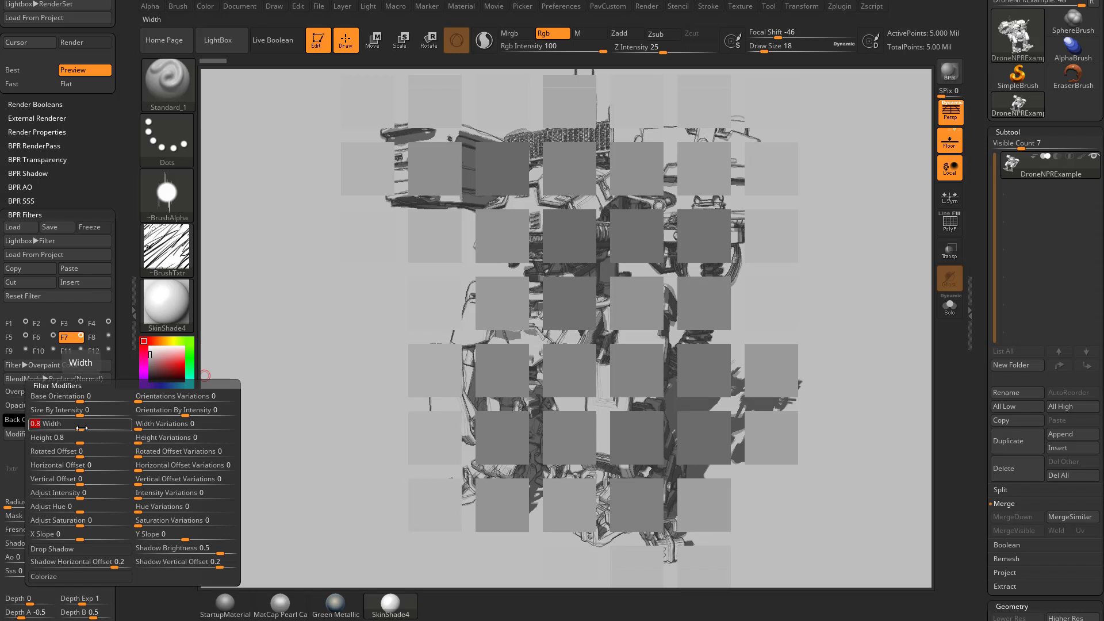
text(1)
key(Return)
click(81, 439)
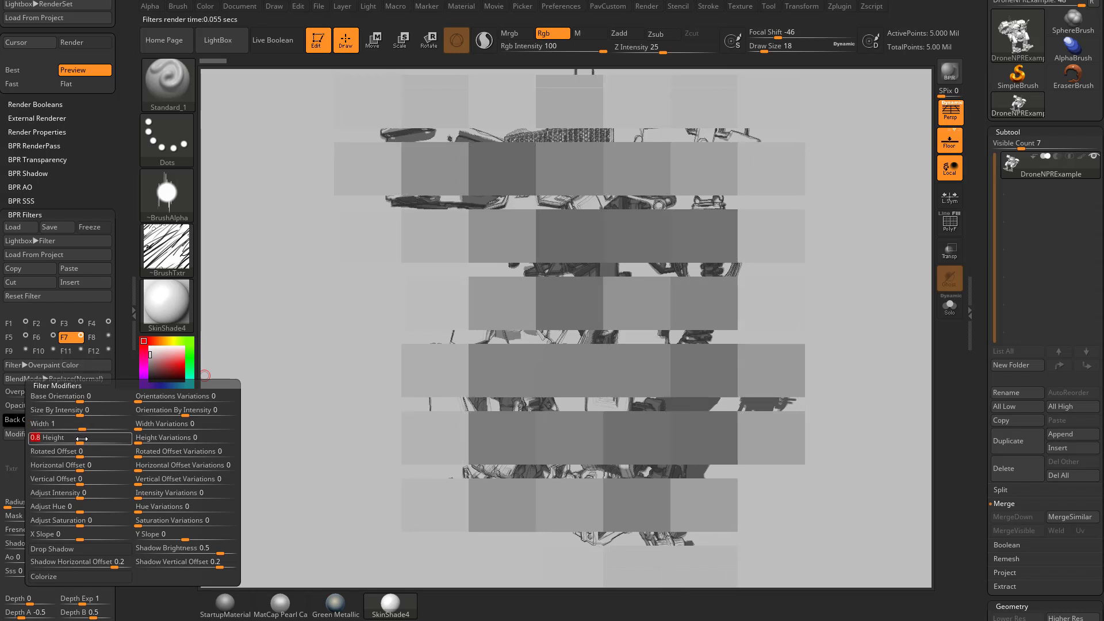
text(1)
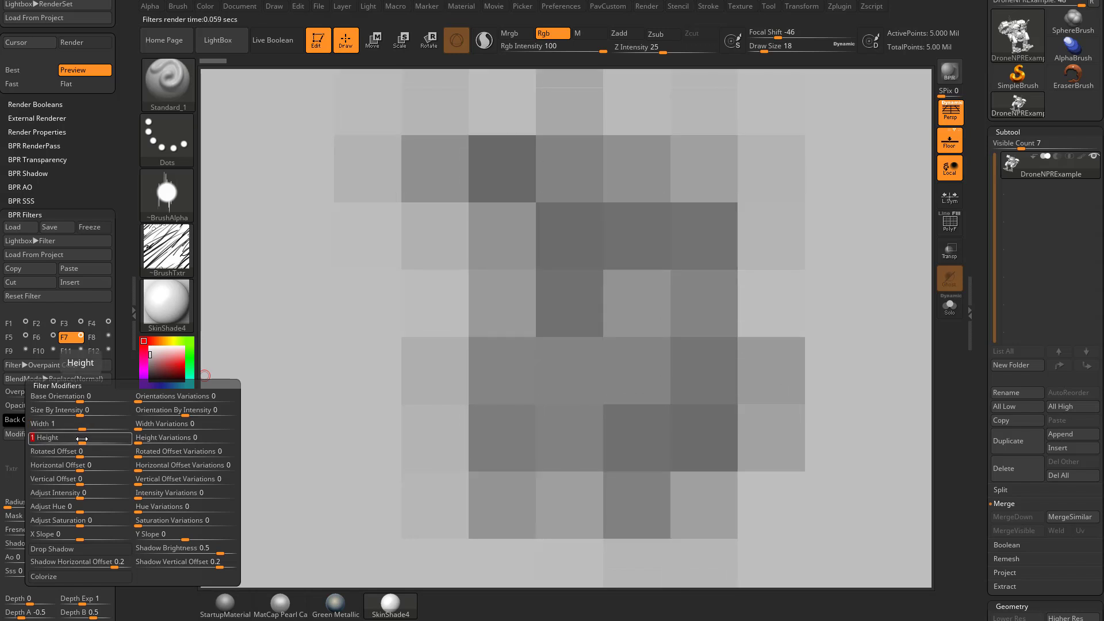
key(Return)
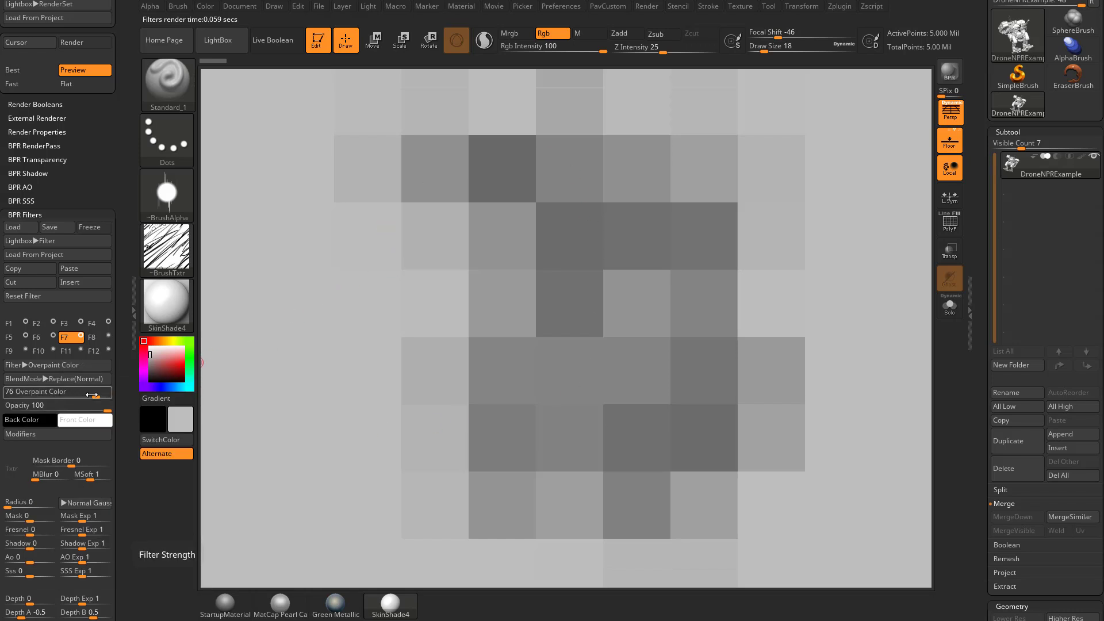
- Set the Overpaint Color strength to 87 and bring up the Filter Modifiers popup
drag(96, 395, 68, 396)
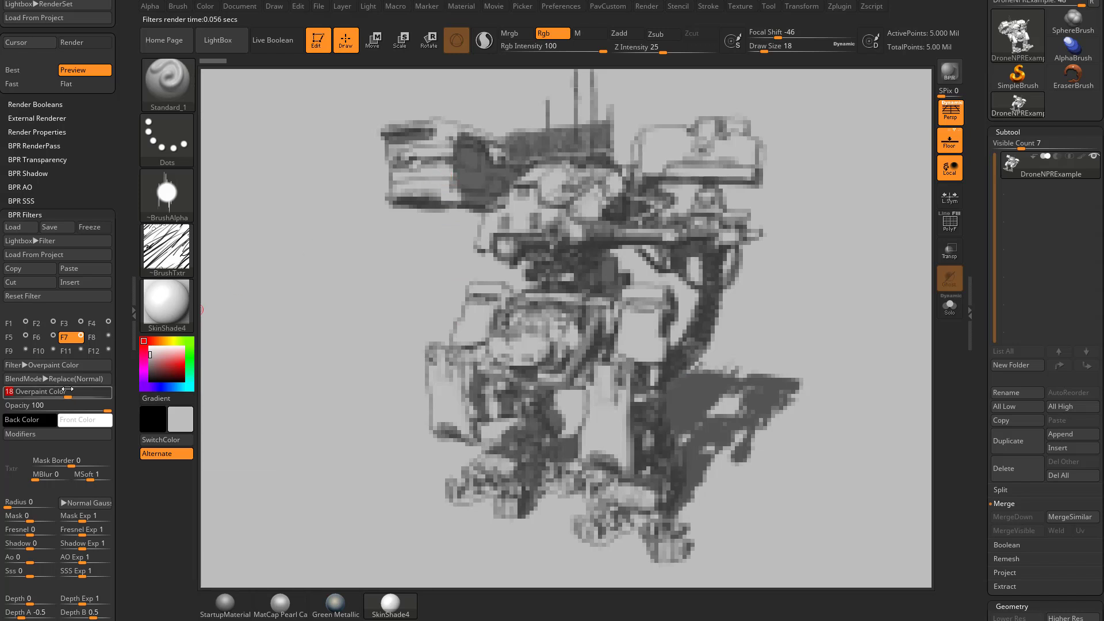
mouse_move(68, 396)
mouse_down()
mouse_move(81, 394)
mouse_move(68, 395)
mouse_up()
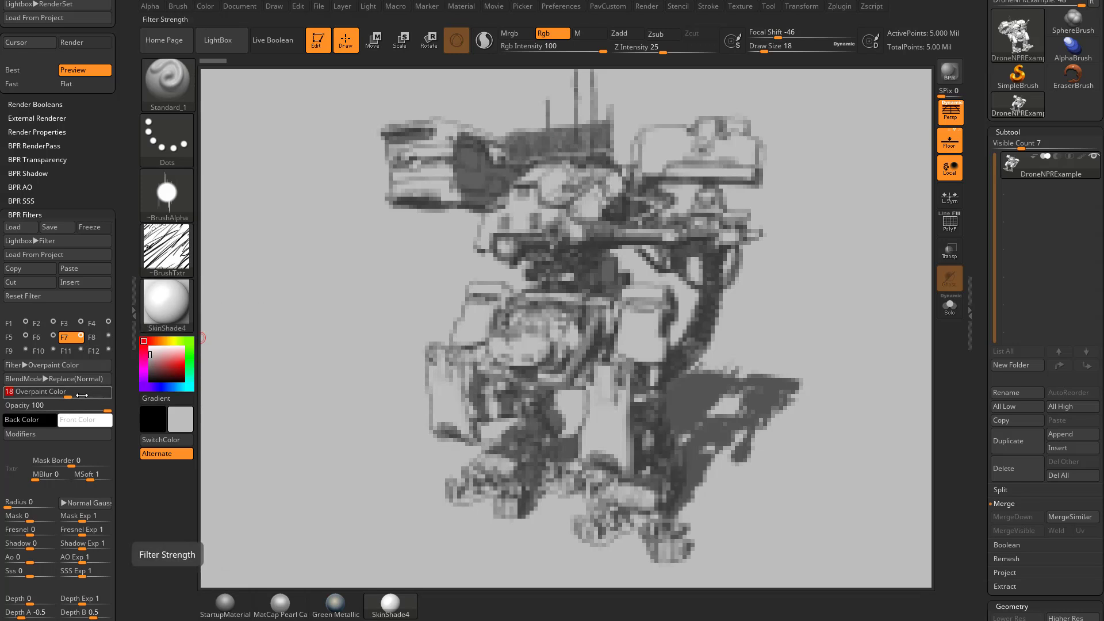
drag(77, 394, 93, 393)
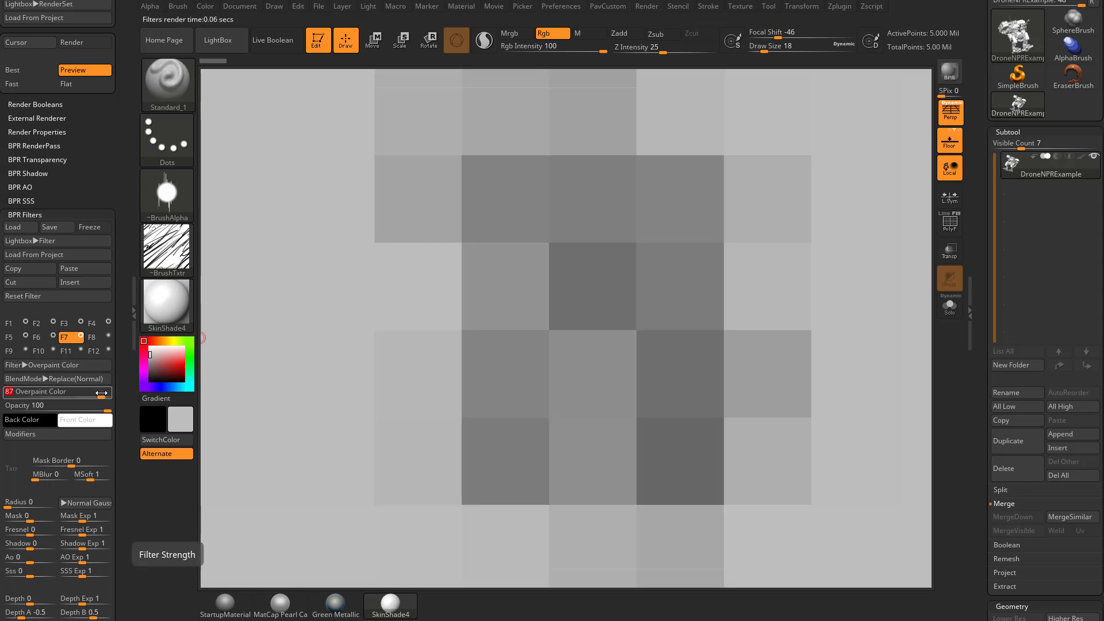
click(57, 433)
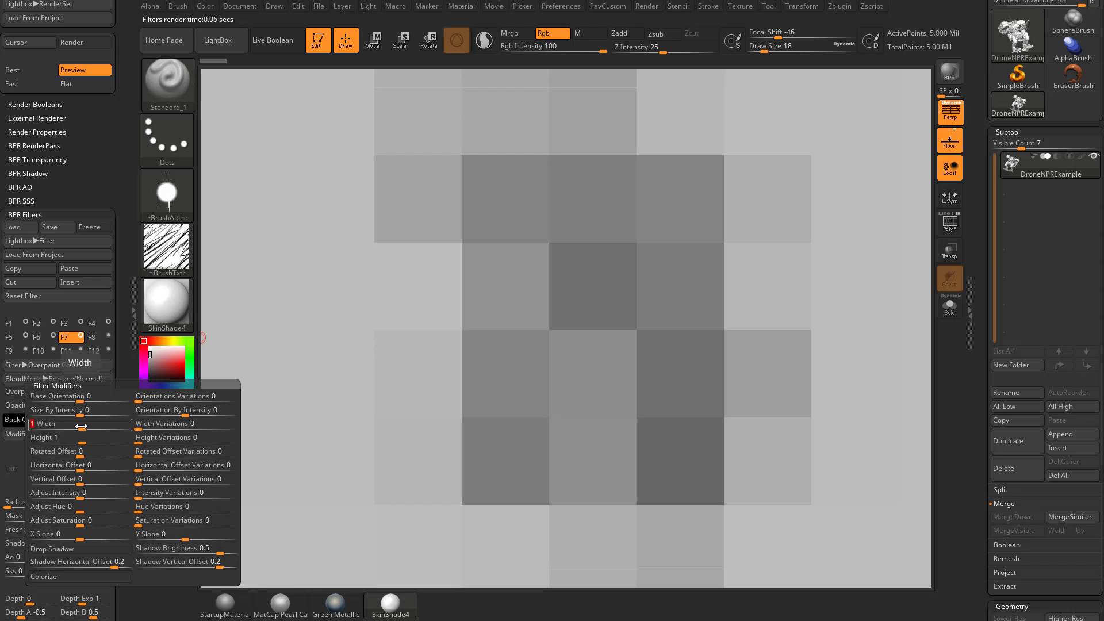
- Set tile Width 0.42475, Height 0.45458 and Adjust Intensity -0.125
drag(81, 427, 76, 441)
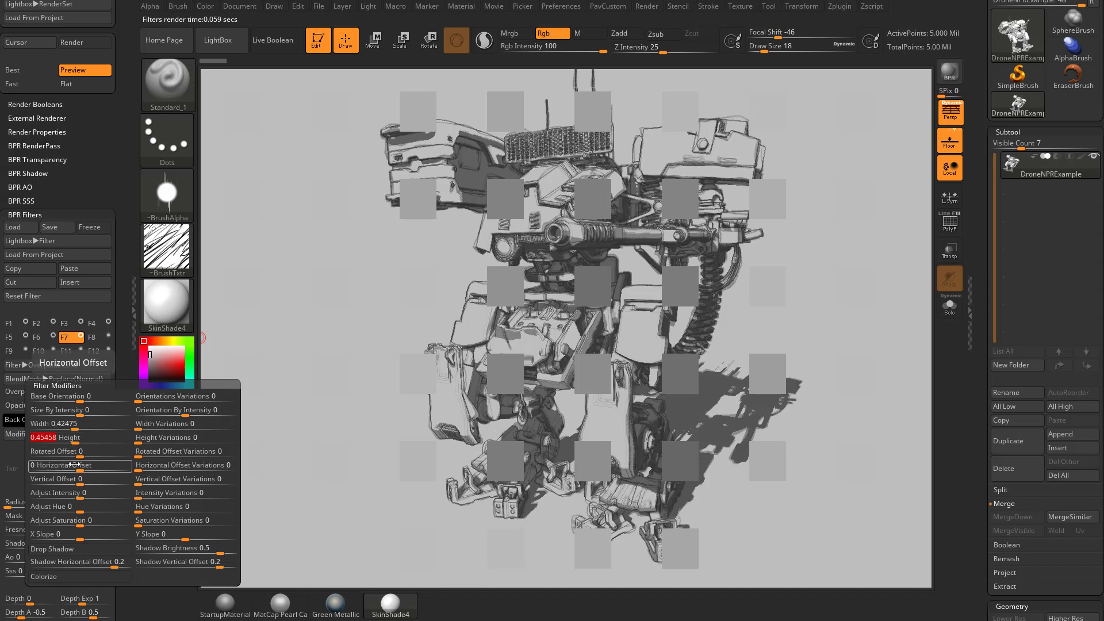
drag(78, 494, 73, 498)
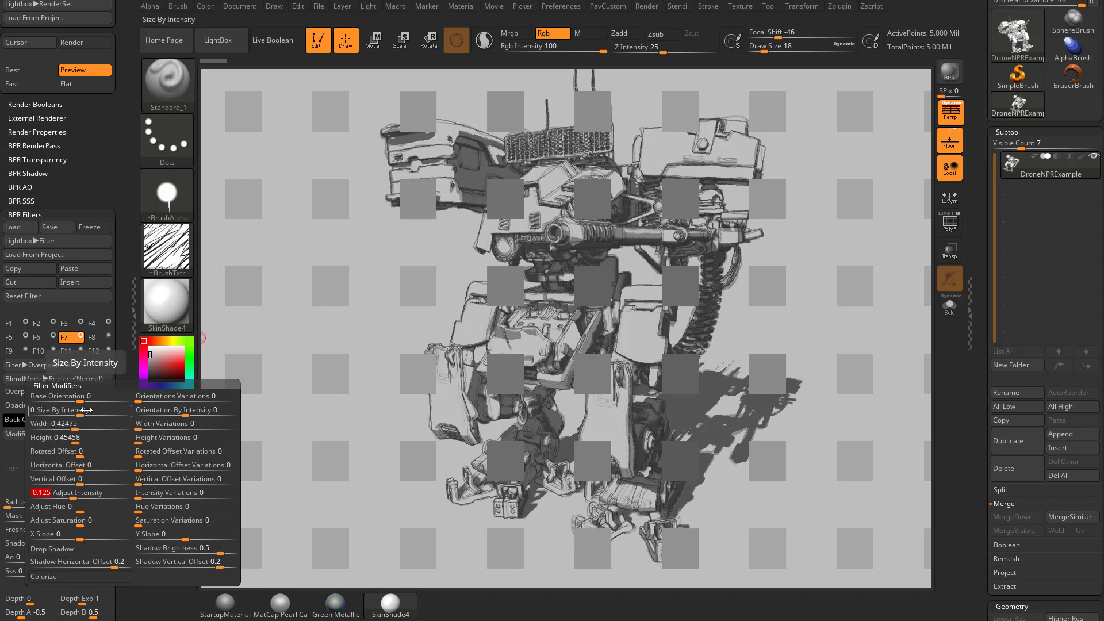
- Rotate tiles to Base Orientation 36, with Width and Height 0.8 and Size By Intensity 0
drag(80, 397, 127, 415)
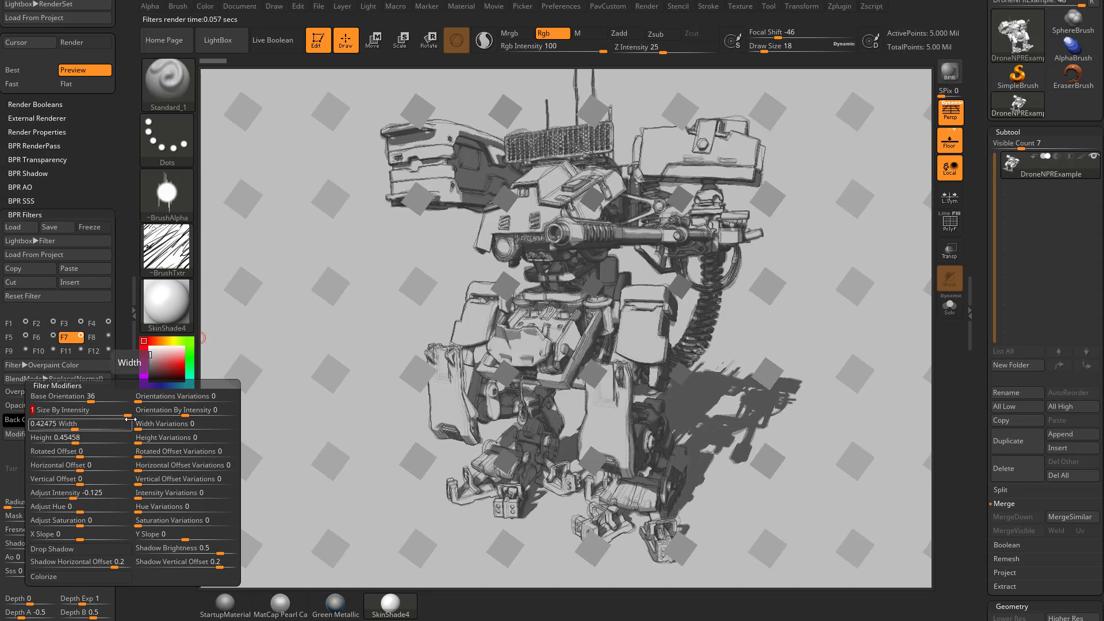
click(72, 424)
text(.8)
key(Return)
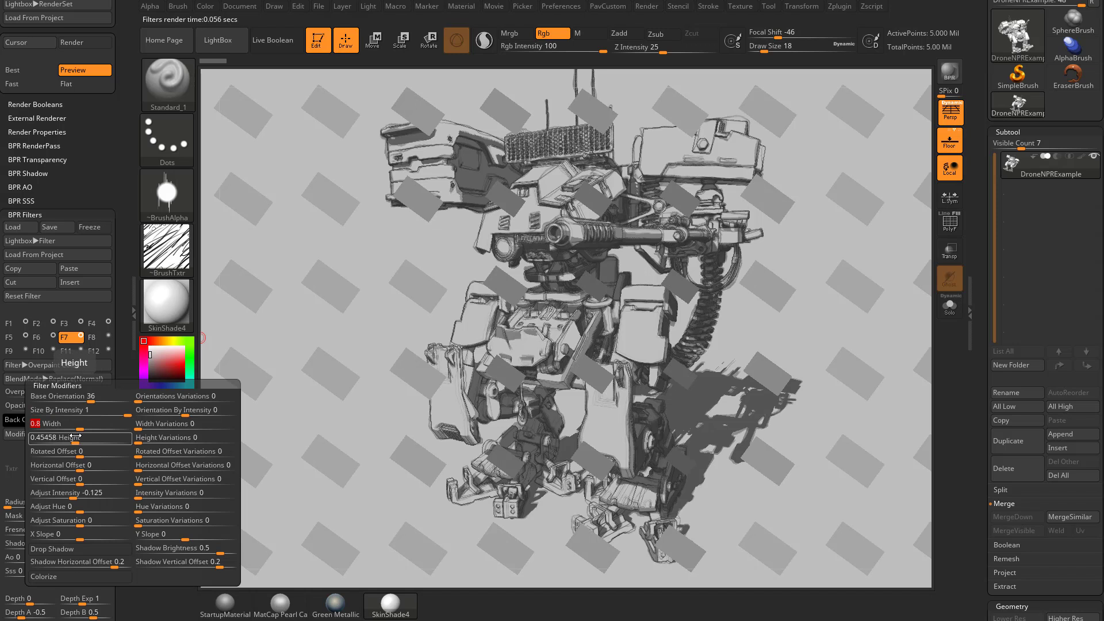
click(76, 437)
text(0.8)
key(Return)
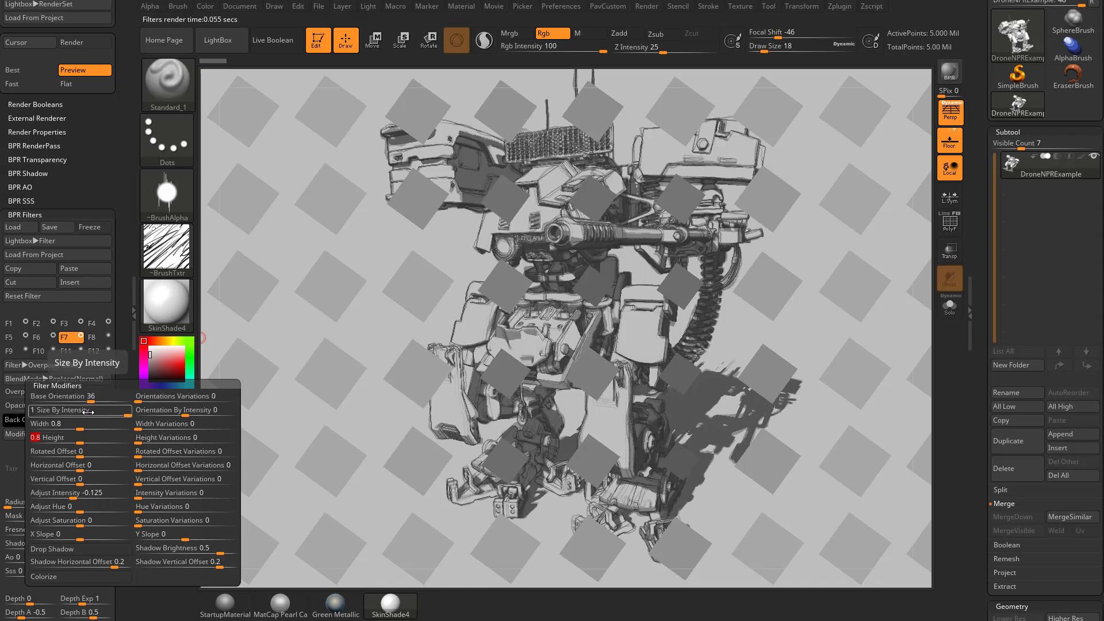
click(32, 413)
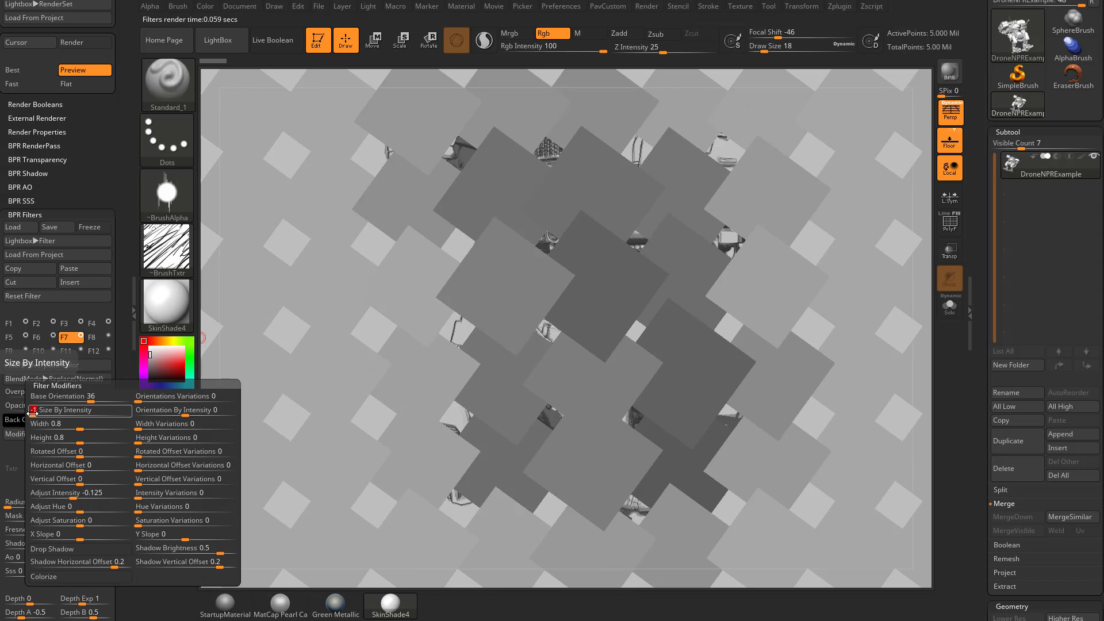
text(0)
key(Return)
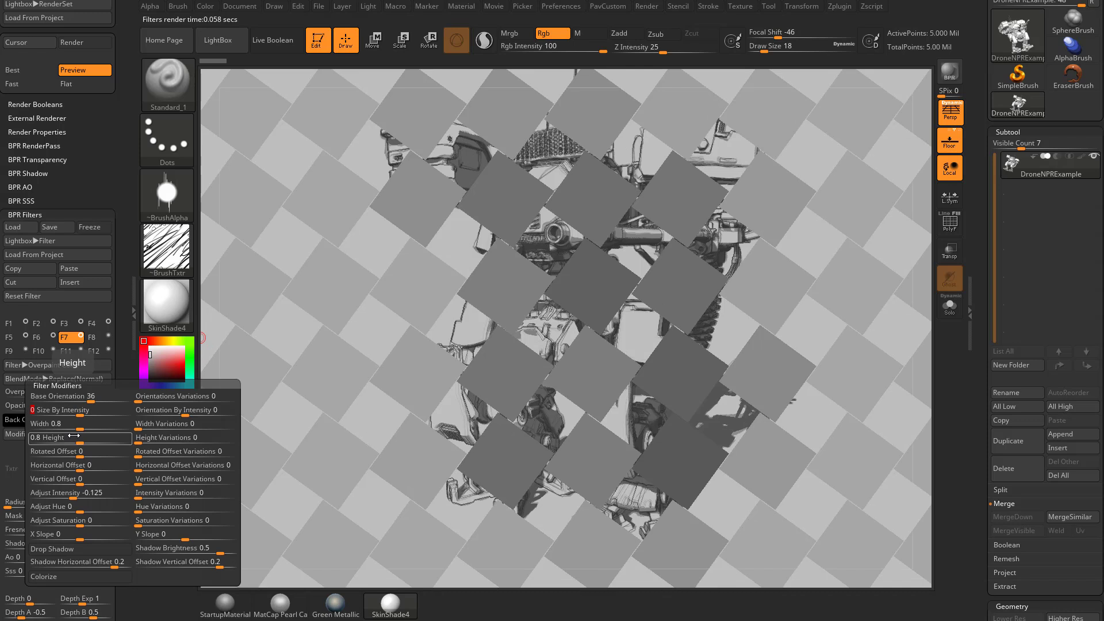
- Try Rotated Offset, set Adjust Intensity to -0.0625, and test then reset Adjust Saturation to 0
drag(74, 451, 83, 498)
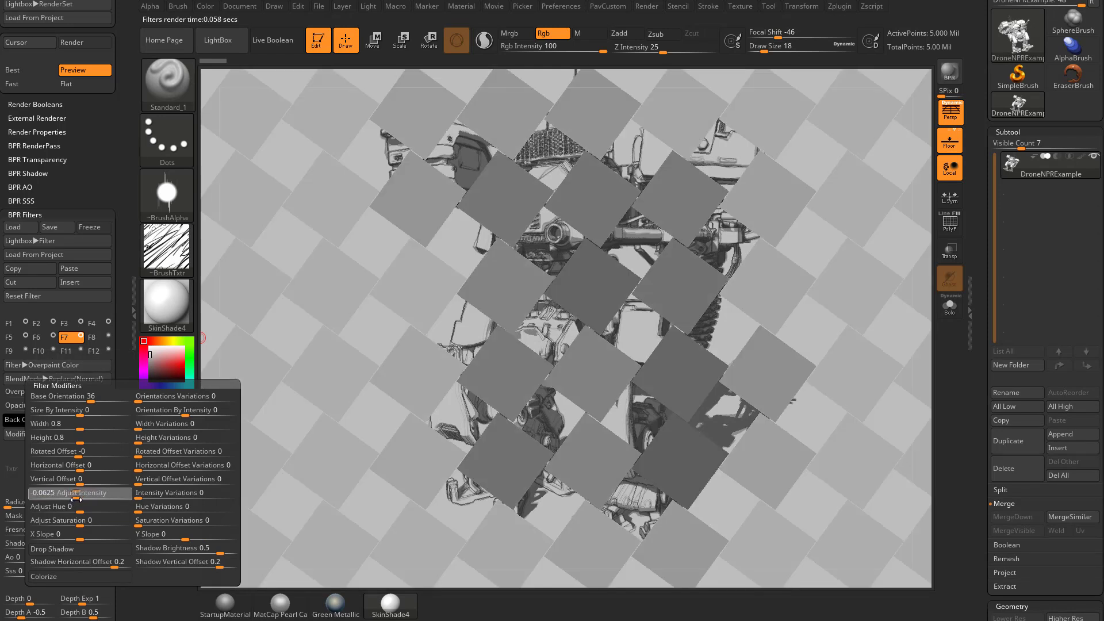
drag(75, 499, 80, 509)
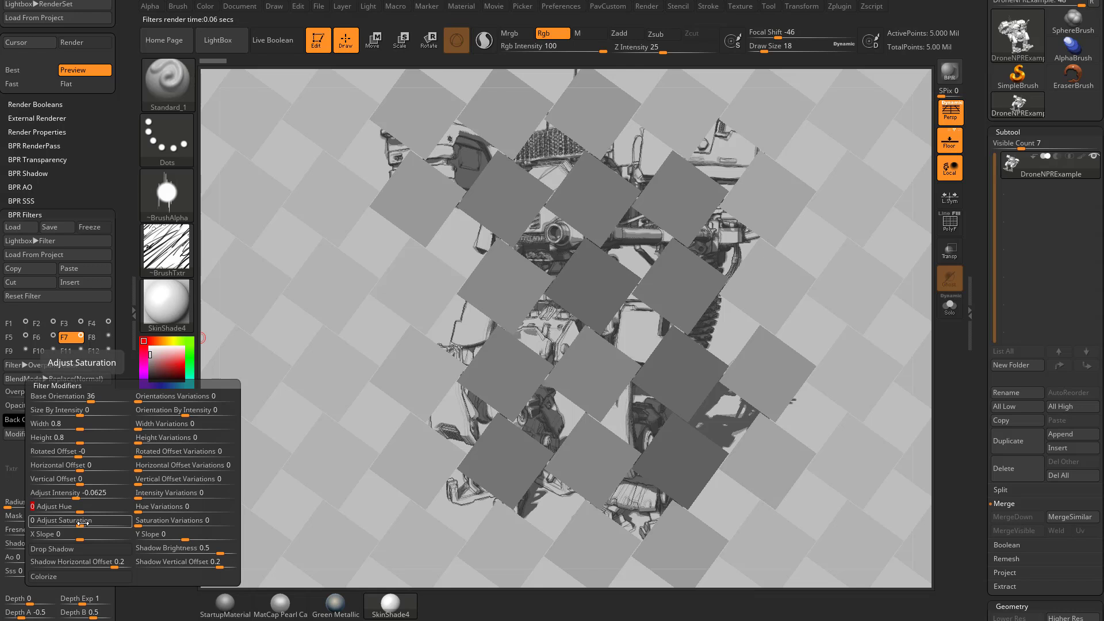
drag(81, 524, 94, 523)
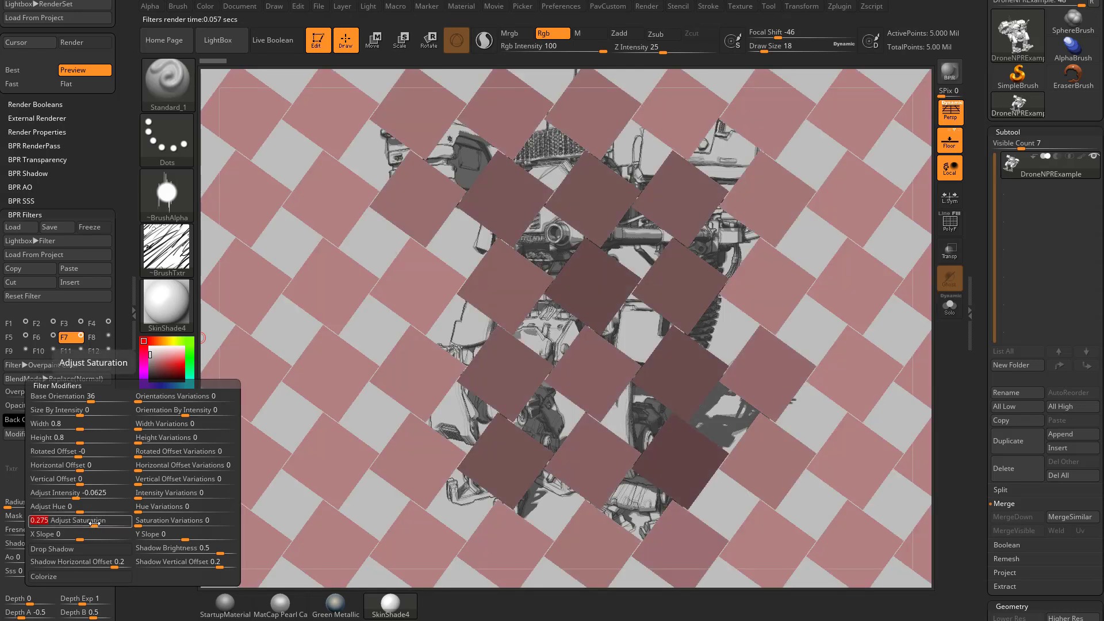
mouse_move(94, 523)
mouse_down()
mouse_move(68, 526)
mouse_move(102, 537)
mouse_move(57, 536)
mouse_move(80, 539)
mouse_up()
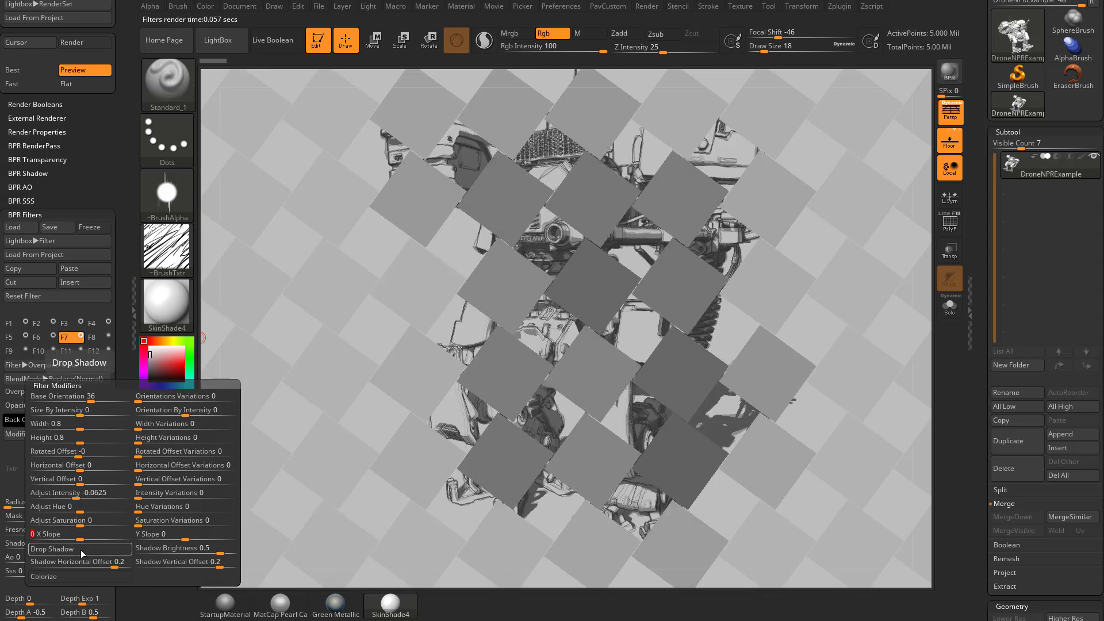
- Enable Drop Shadow on the tiles with a mid-grey Shadow Brightness of about 0.56
click(80, 549)
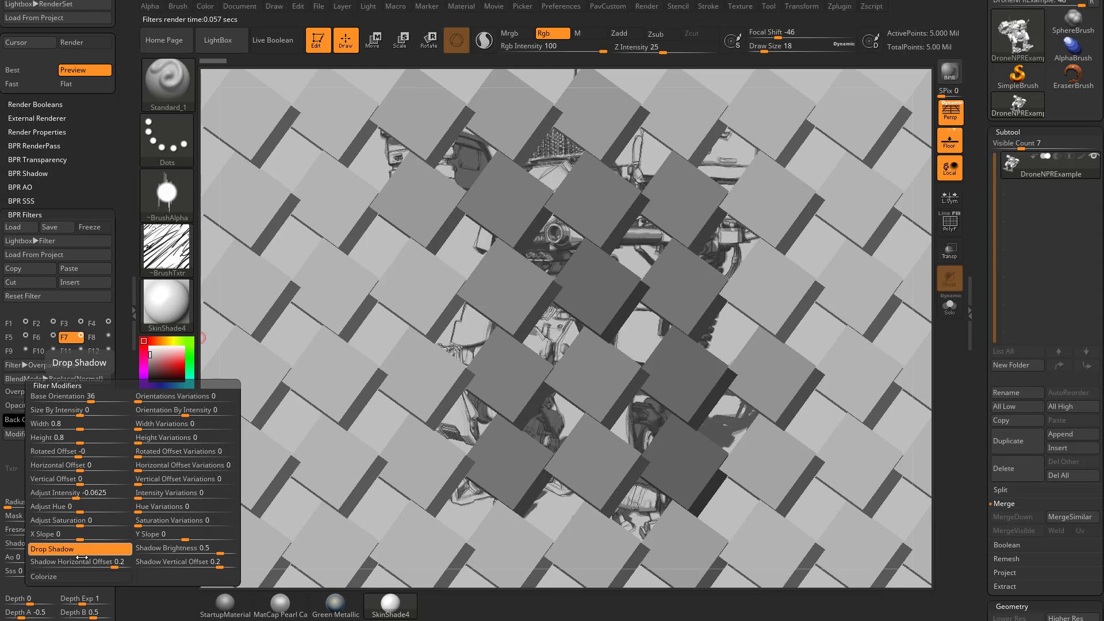
drag(220, 551, 233, 549)
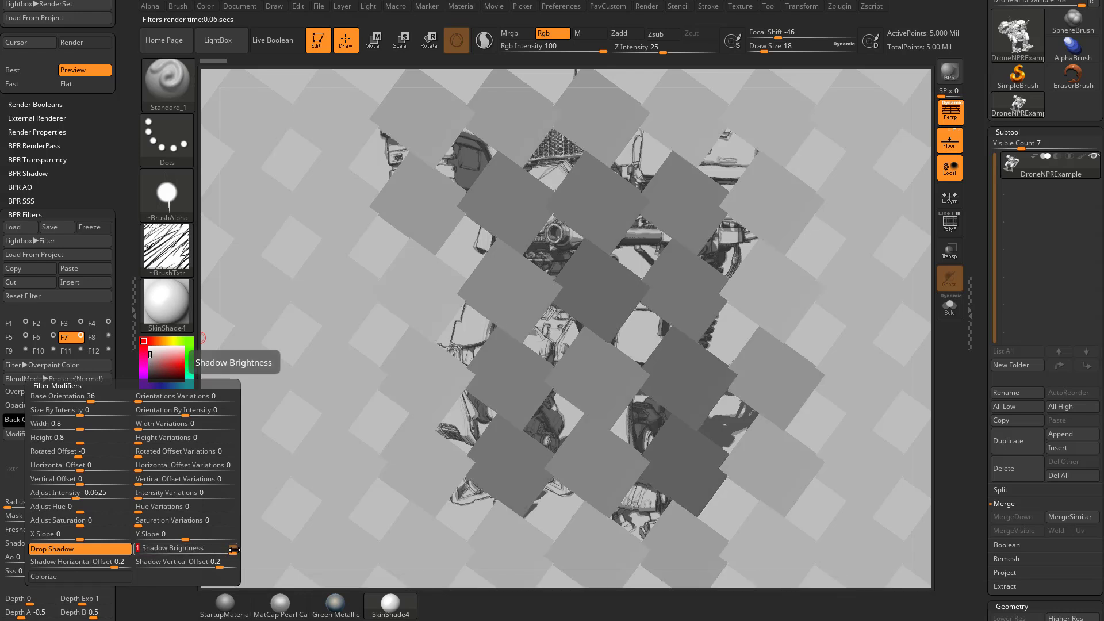
mouse_move(234, 550)
mouse_down()
mouse_move(210, 550)
mouse_move(236, 550)
mouse_up()
drag(233, 553, 154, 554)
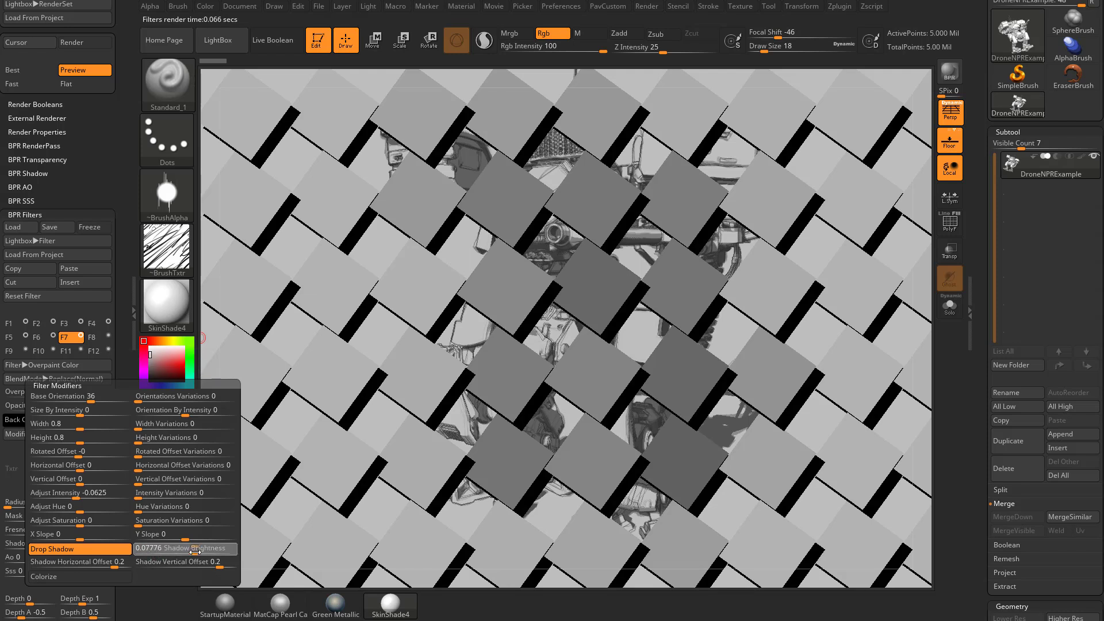
drag(155, 553, 191, 554)
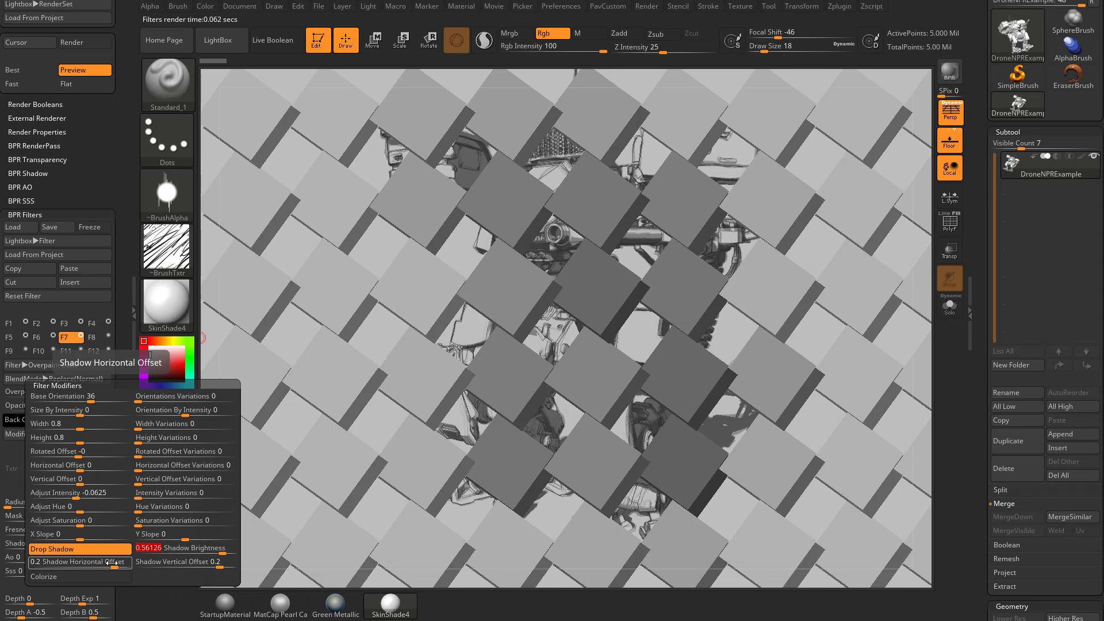
- Offset the drop shadows 0.06999 horizontally and 0.09536 vertically
drag(96, 561, 92, 564)
drag(195, 562, 186, 562)
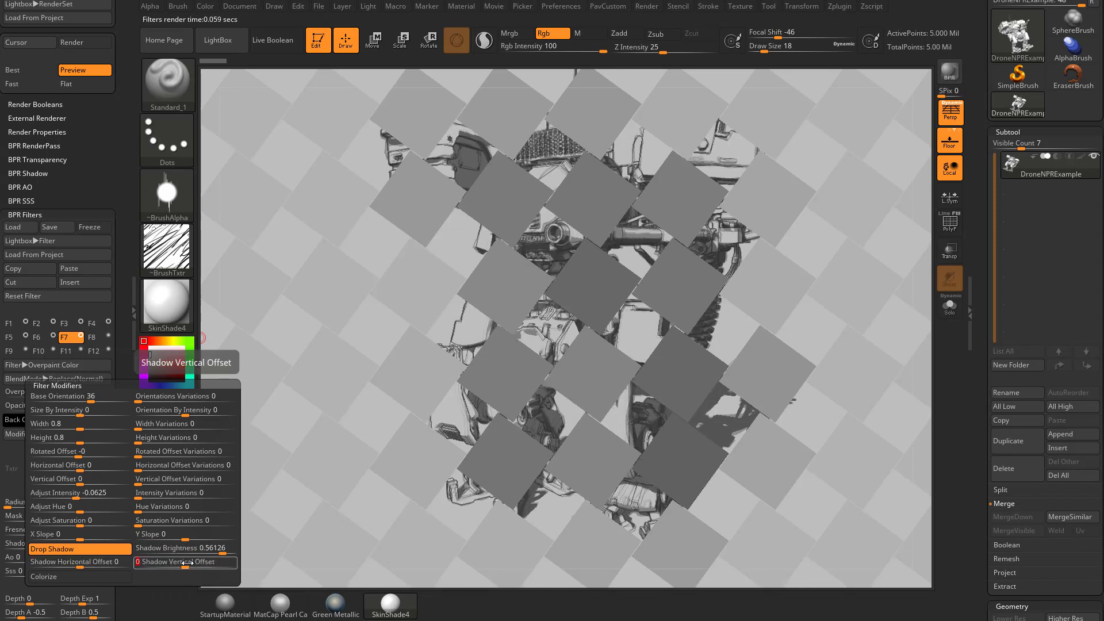
drag(87, 564, 103, 567)
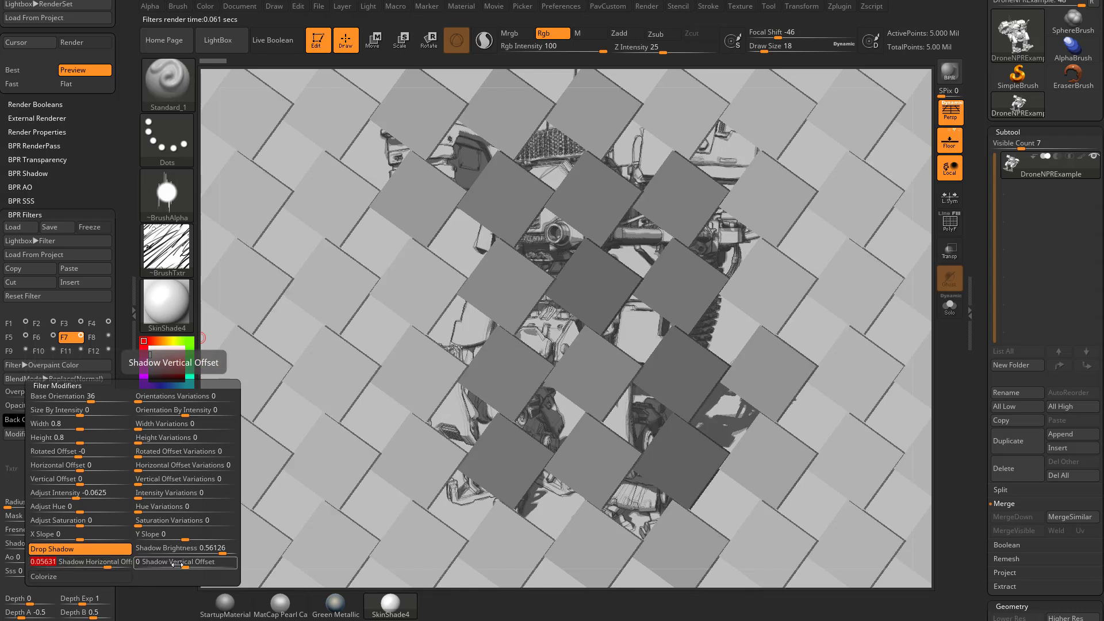
drag(176, 565, 215, 567)
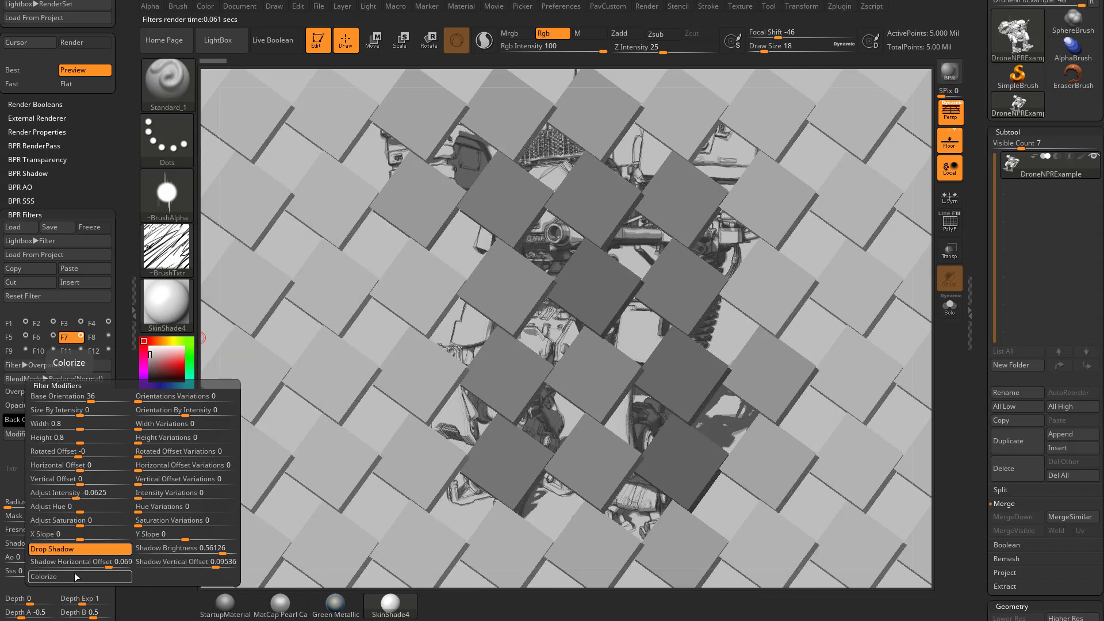
drag(74, 558, 74, 558)
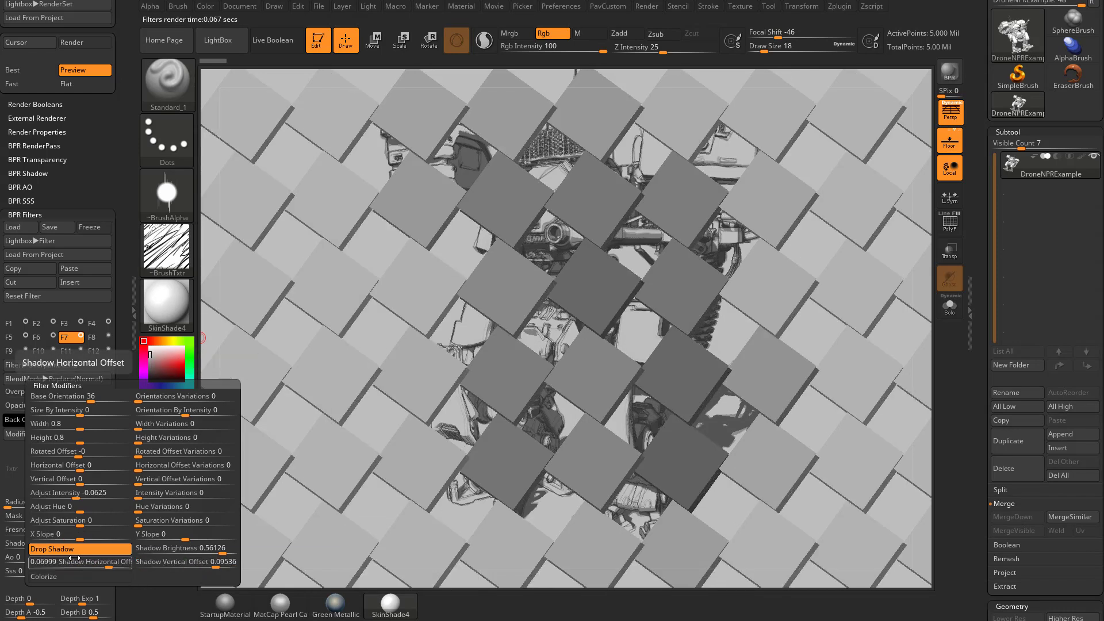
- Finish the shadow offset, close Filter Modifiers, and try Overpaint Color strength 31, then 76
click(67, 532)
click(80, 430)
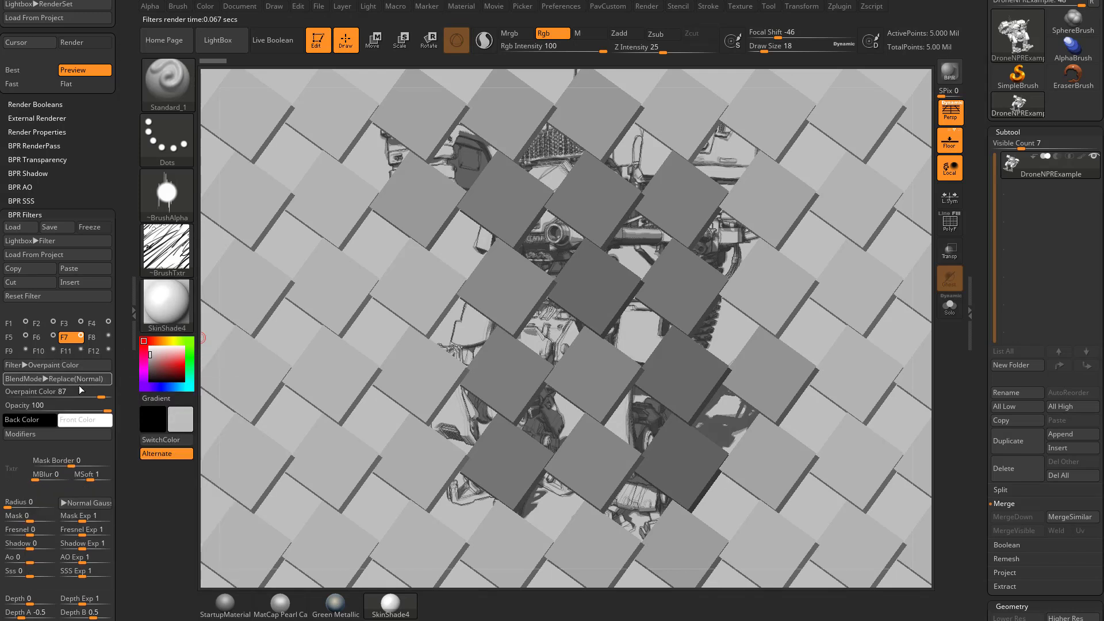
click(78, 391)
drag(104, 394, 70, 392)
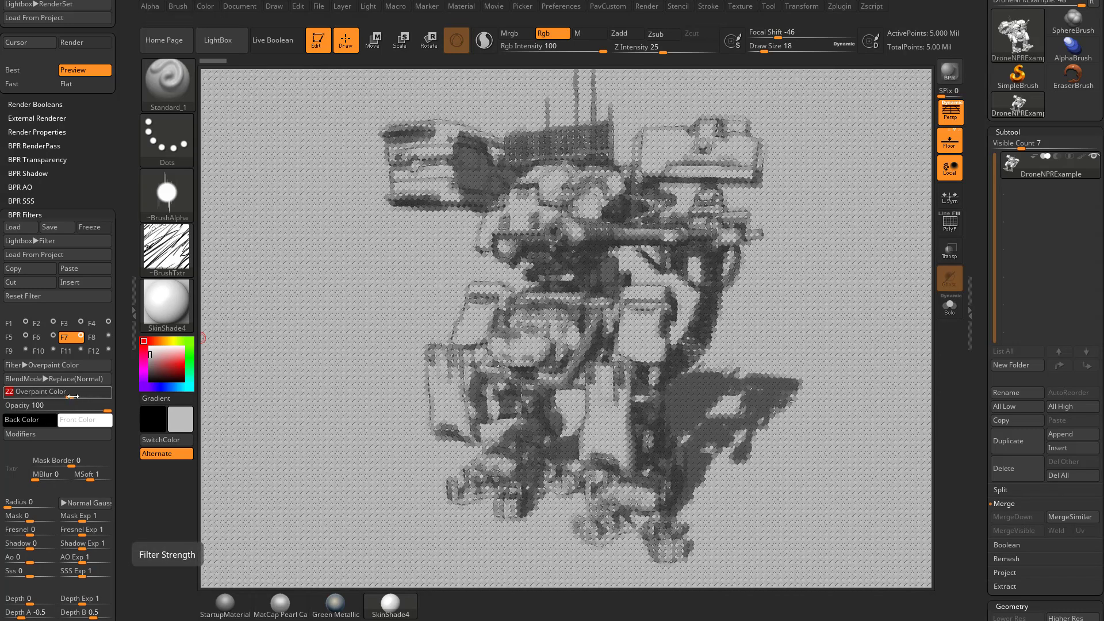
drag(72, 396, 92, 395)
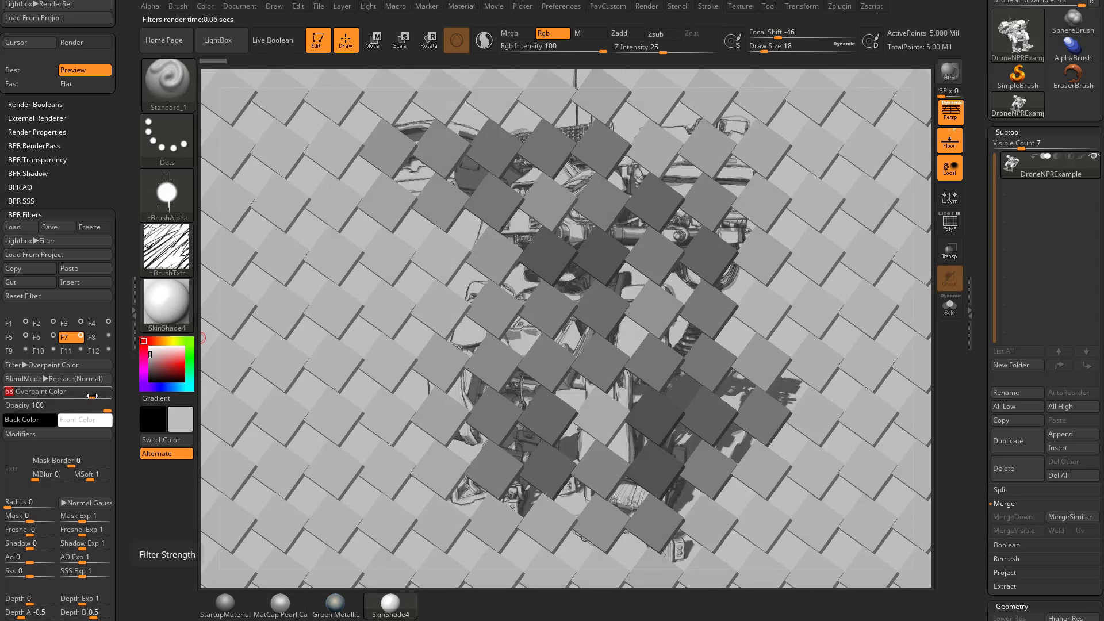
- Narrow the tiles into slimmer rectangles, drop strength to 16 for finer grain, and try mask blending
click(42, 435)
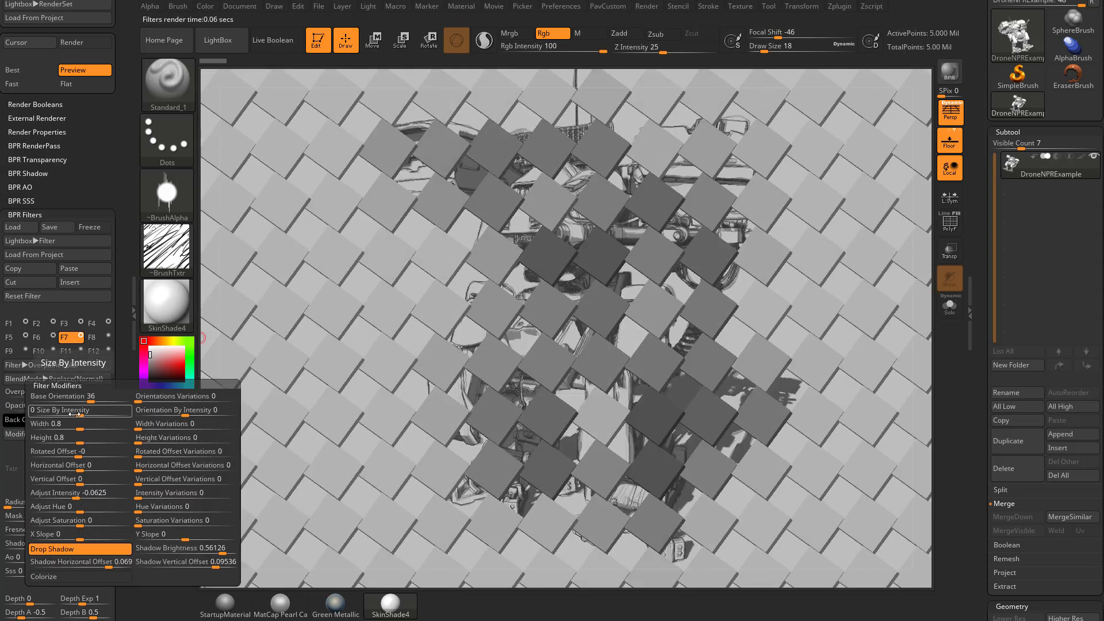
mouse_move(81, 429)
mouse_down()
mouse_move(90, 441)
mouse_move(82, 441)
mouse_up()
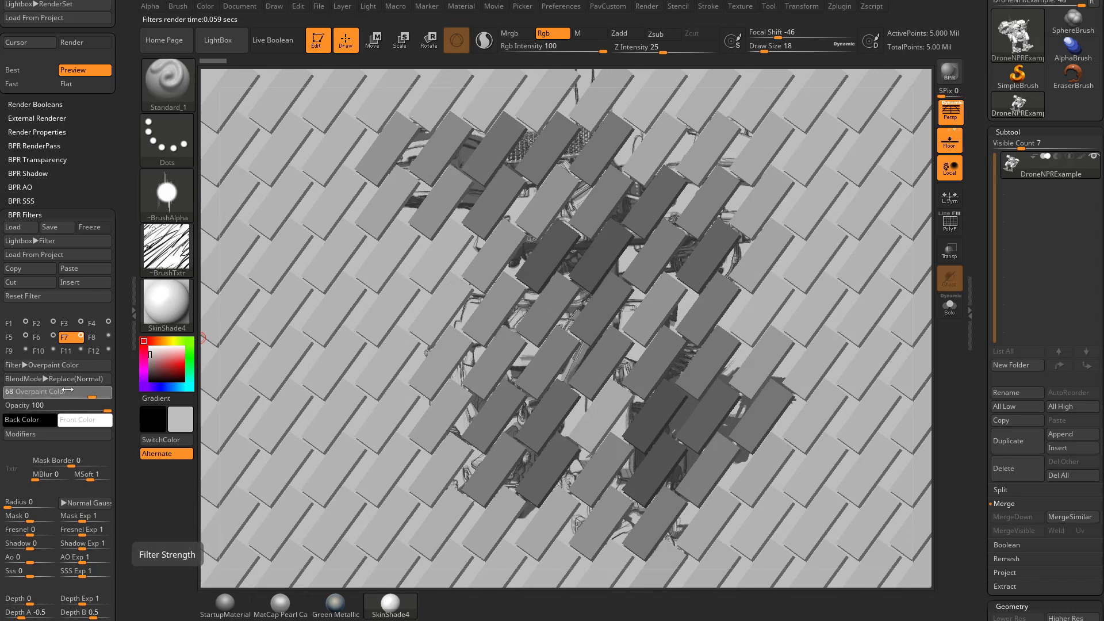
drag(58, 391, 67, 392)
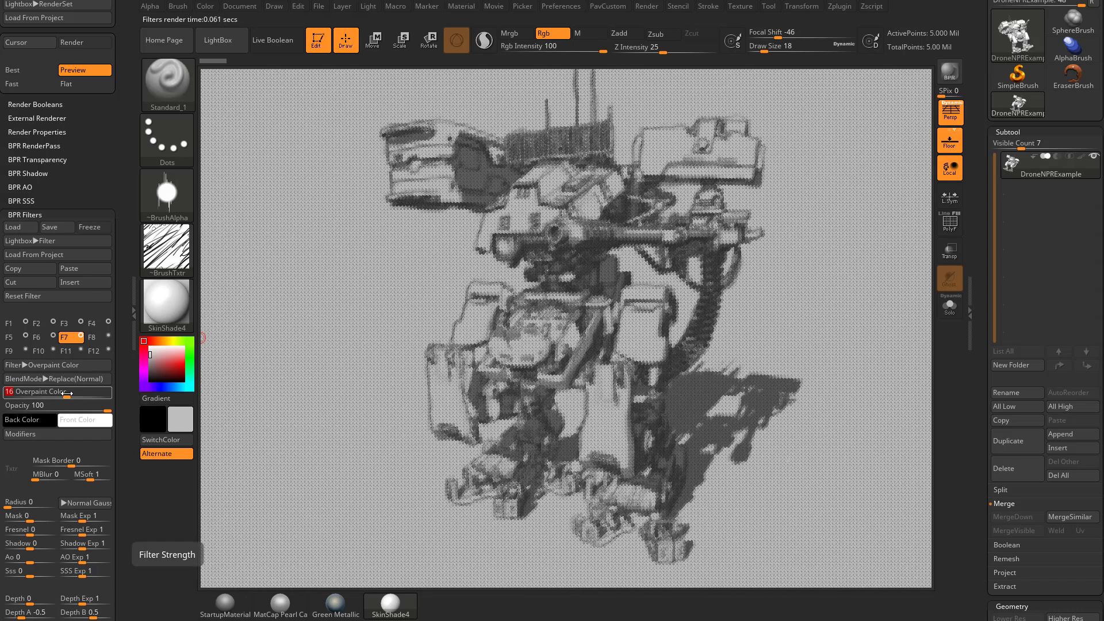
mouse_move(31, 516)
mouse_down()
mouse_move(52, 517)
mouse_move(7, 517)
mouse_move(31, 521)
mouse_up()
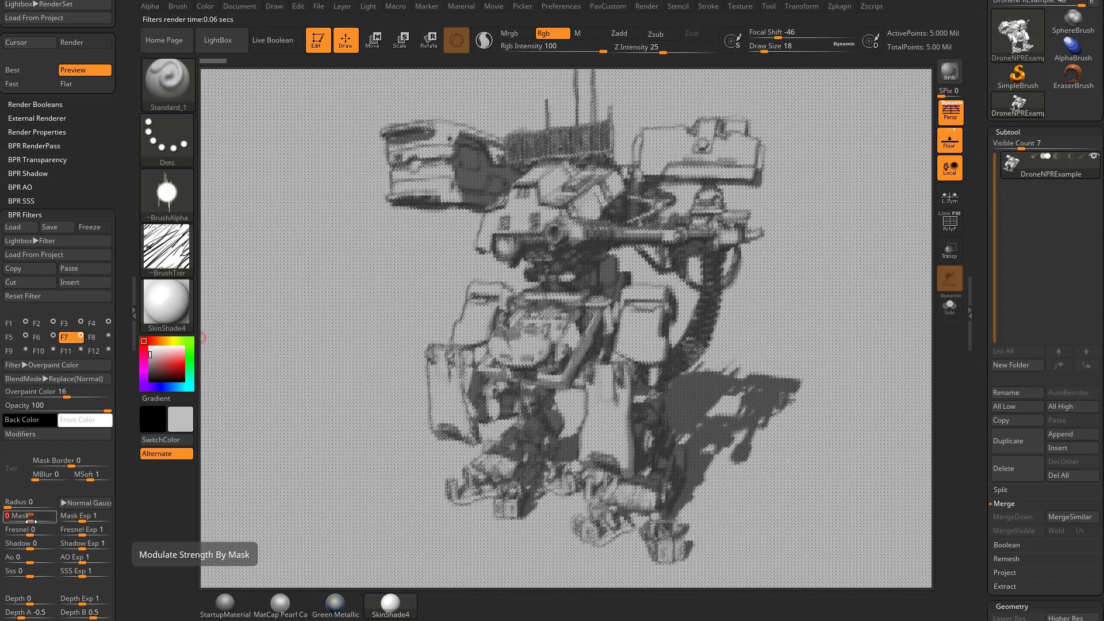
- Return Overpaint Color strength to 76 and randomise brick angles with Orientations Variations around 36
drag(64, 396, 96, 396)
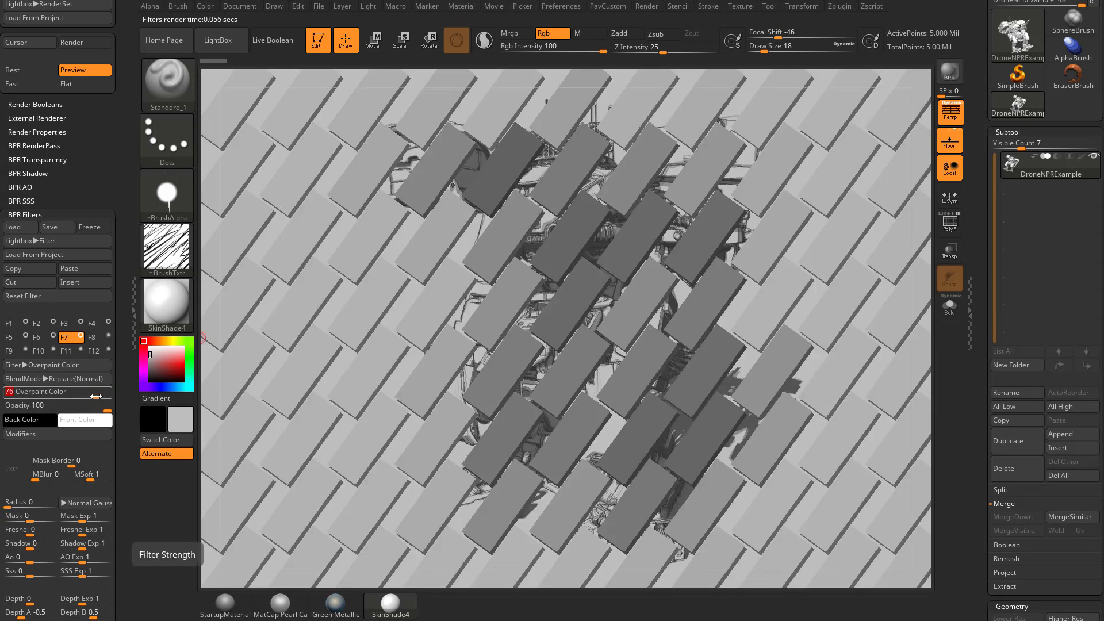
click(57, 434)
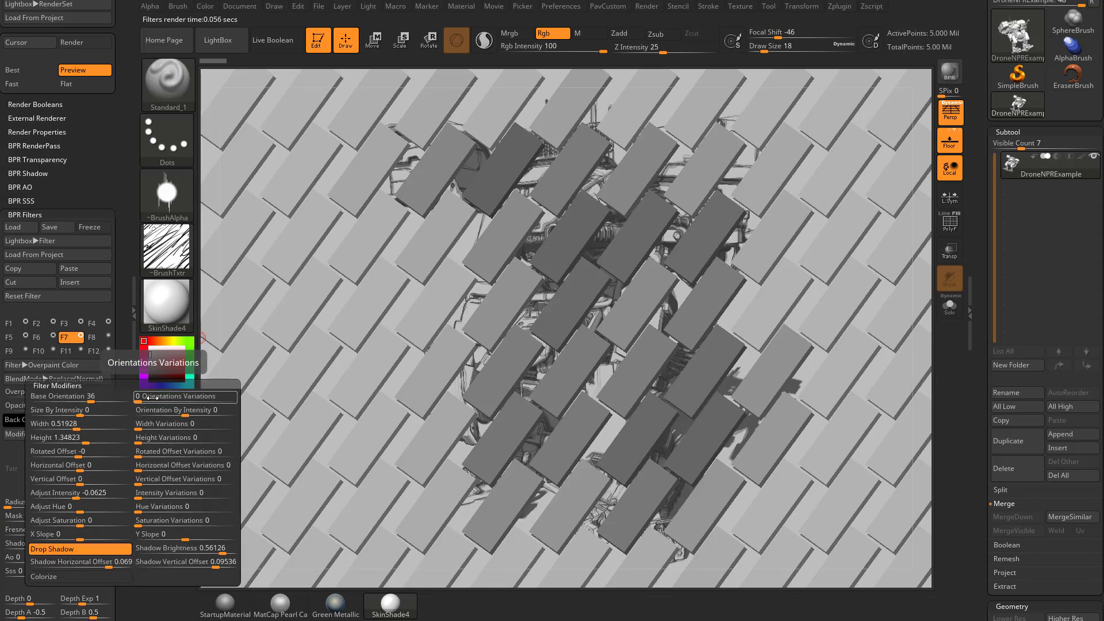
drag(147, 397, 197, 399)
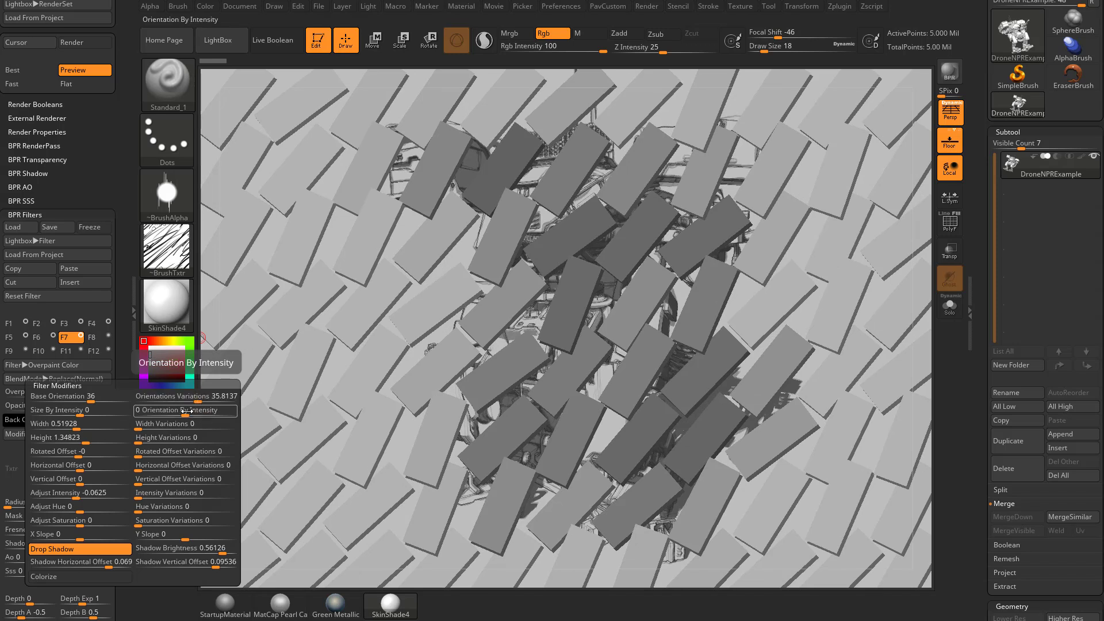
- Experiment with Orientation By Intensity in both directions and add slight Height Variations to brick lengths
drag(186, 411, 214, 411)
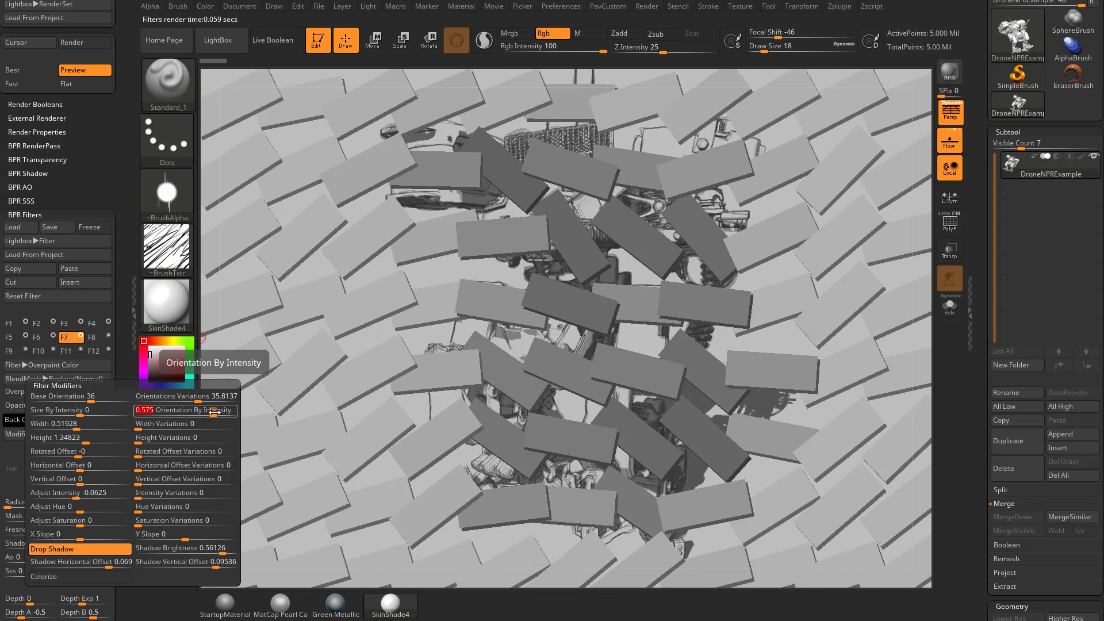
drag(214, 412, 137, 428)
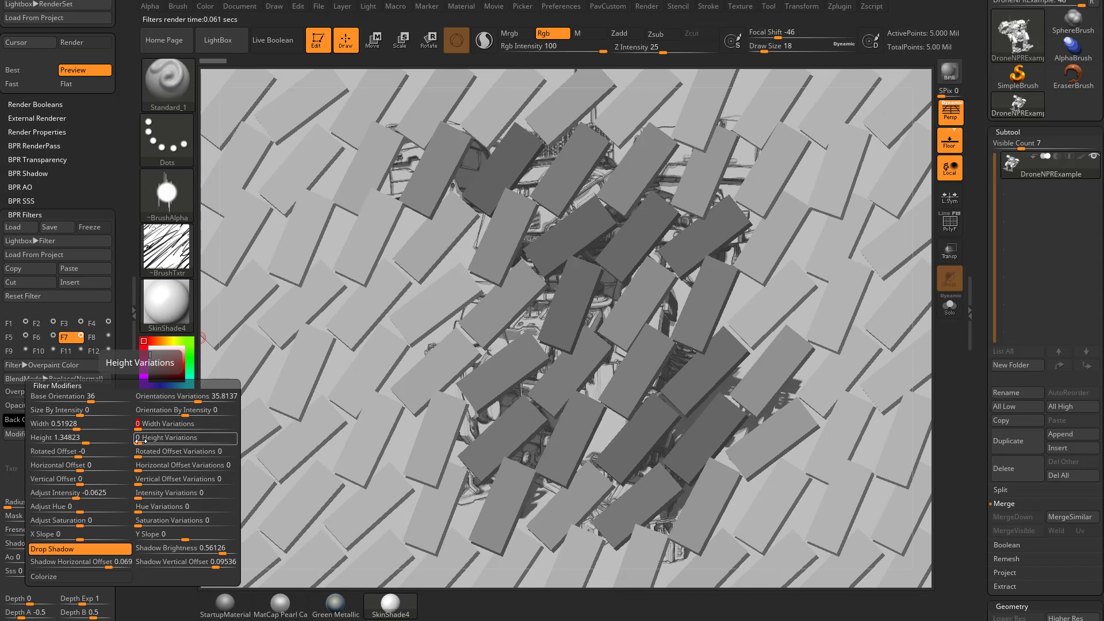
mouse_move(142, 441)
mouse_down()
mouse_move(154, 440)
mouse_move(162, 467)
mouse_move(138, 467)
mouse_move(178, 493)
mouse_move(230, 498)
mouse_move(130, 509)
mouse_up()
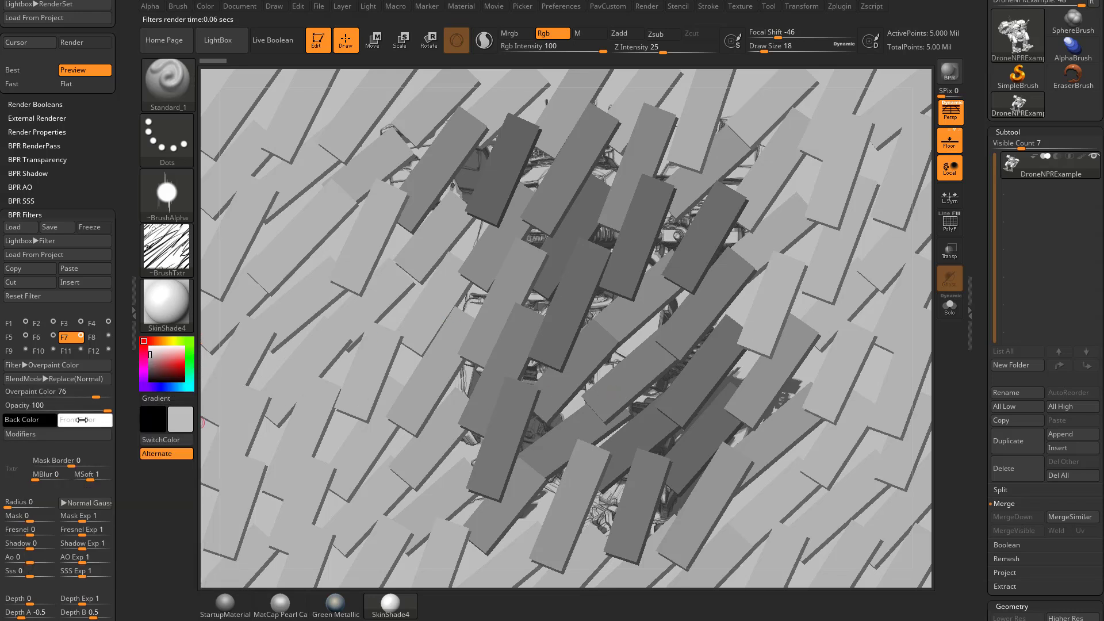
- Enter Overpaint Color strength 21, then 15, and set mask modulation to about -0.61
click(71, 398)
text(21)
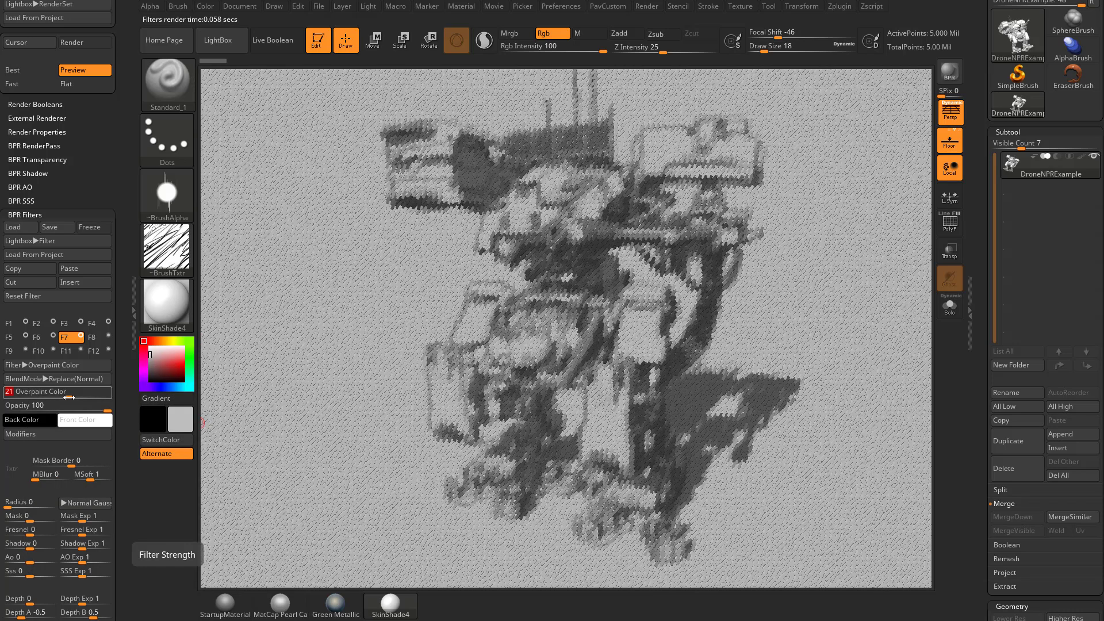
key(Return)
click(66, 396)
text(15)
key(Return)
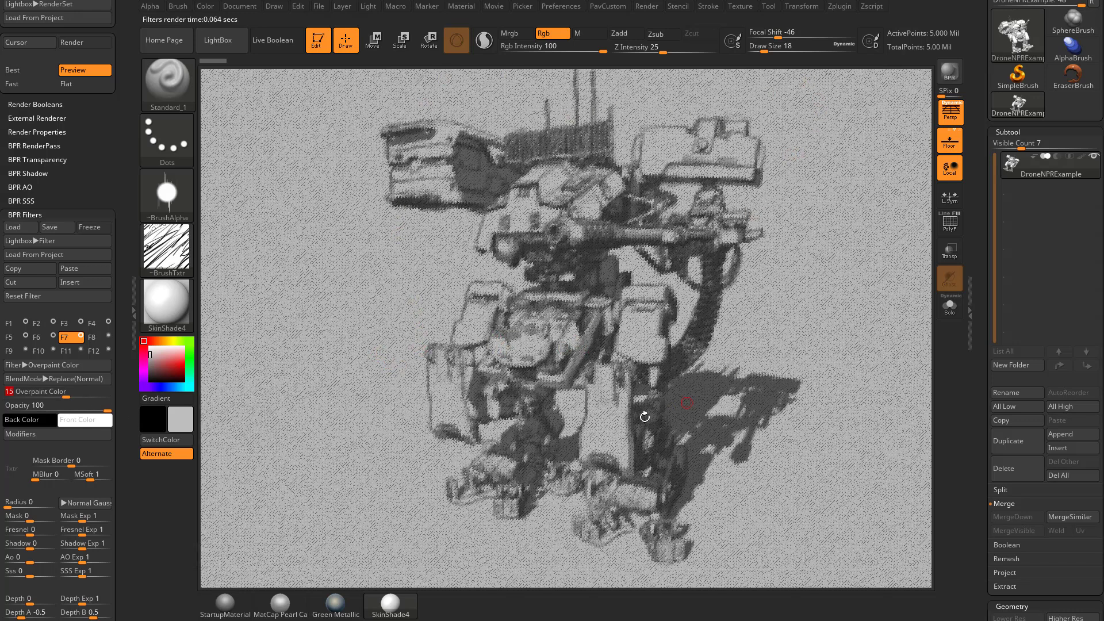
drag(23, 516, 11, 518)
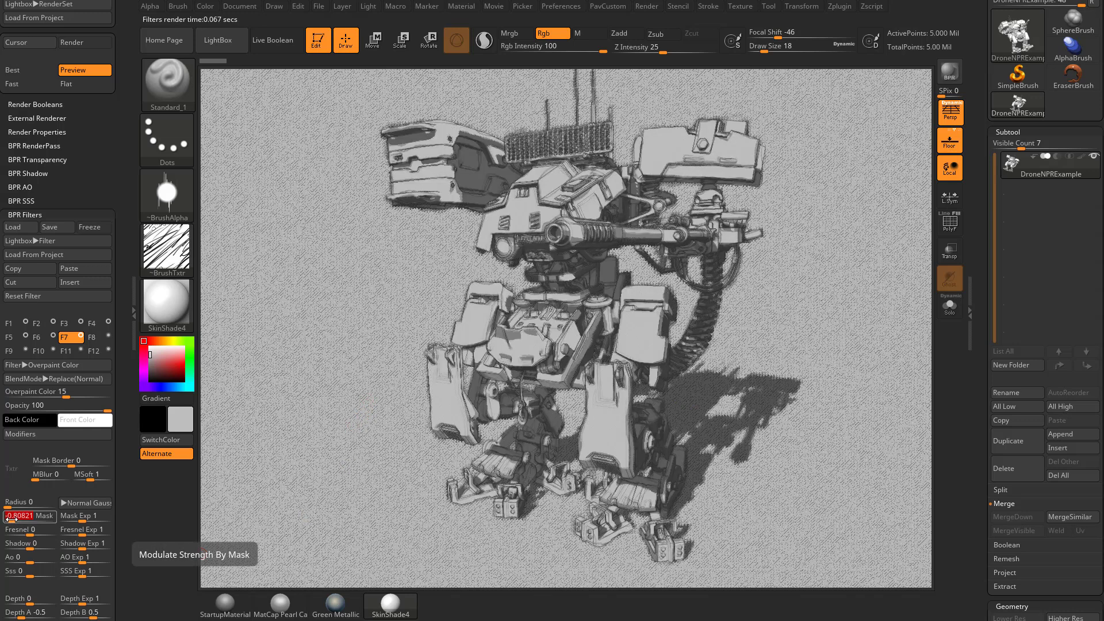